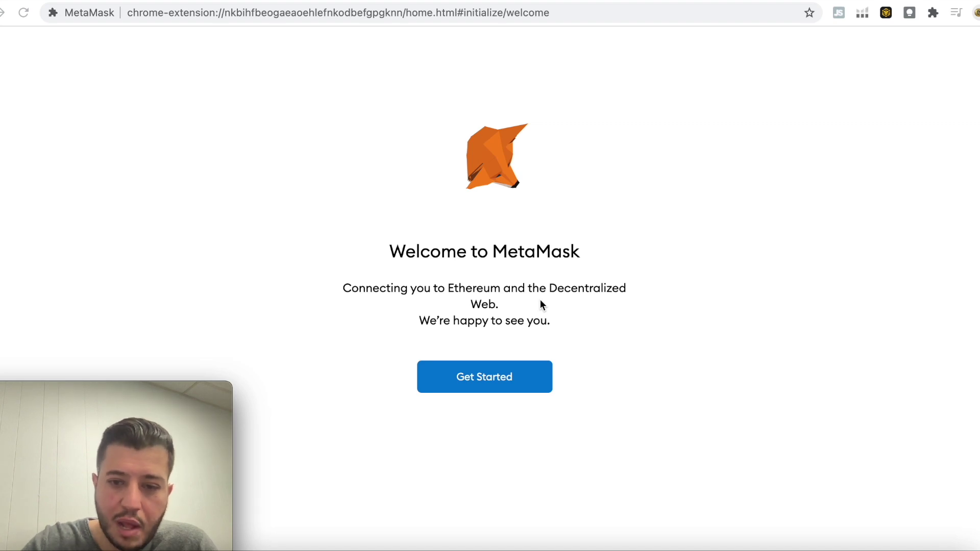
# - Begin importing an existing wallet with a seed phrase and agree to share usage data
pyautogui.click(495, 381)
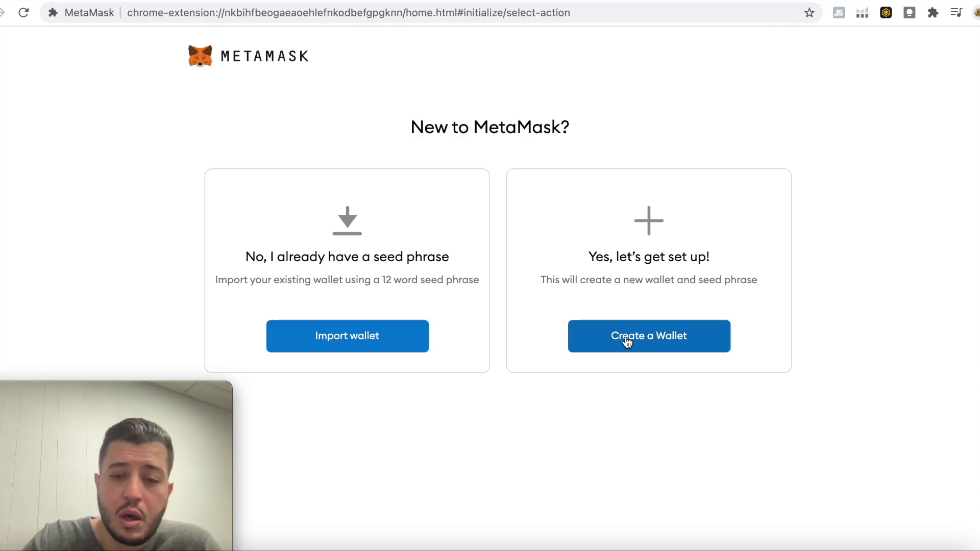
pyautogui.click(362, 348)
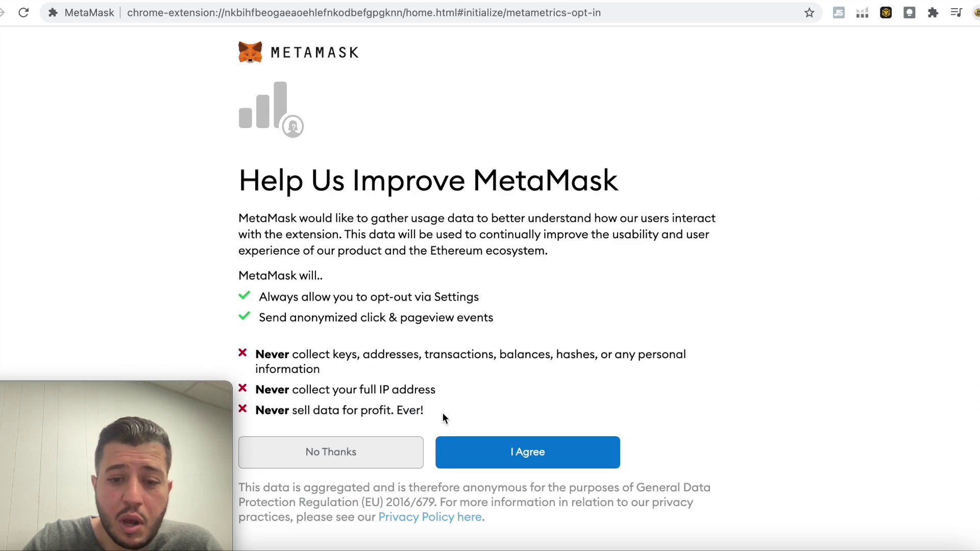
pyautogui.click(521, 452)
# - Paste the secret seed phrase into its field and go to the new password field
pyautogui.rightClick(300, 263)
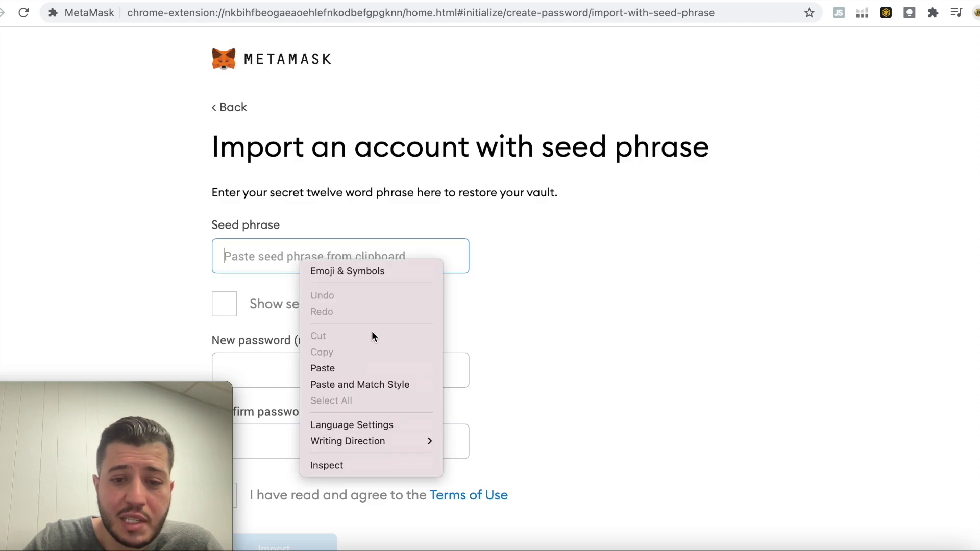
pyautogui.click(371, 368)
pyautogui.click(365, 367)
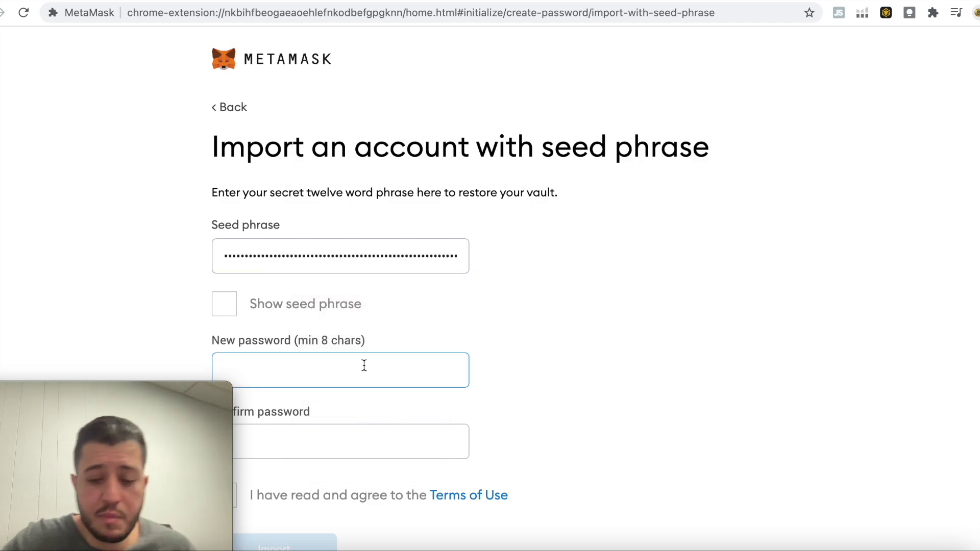
pyautogui.write('••••••')
pyautogui.press('BackSpace')
pyautogui.press('BackSpace')
pyautogui.press('BackSpace')
pyautogui.press('BackSpace')
pyautogui.press('BackSpace')
pyautogui.press('BackSpace')
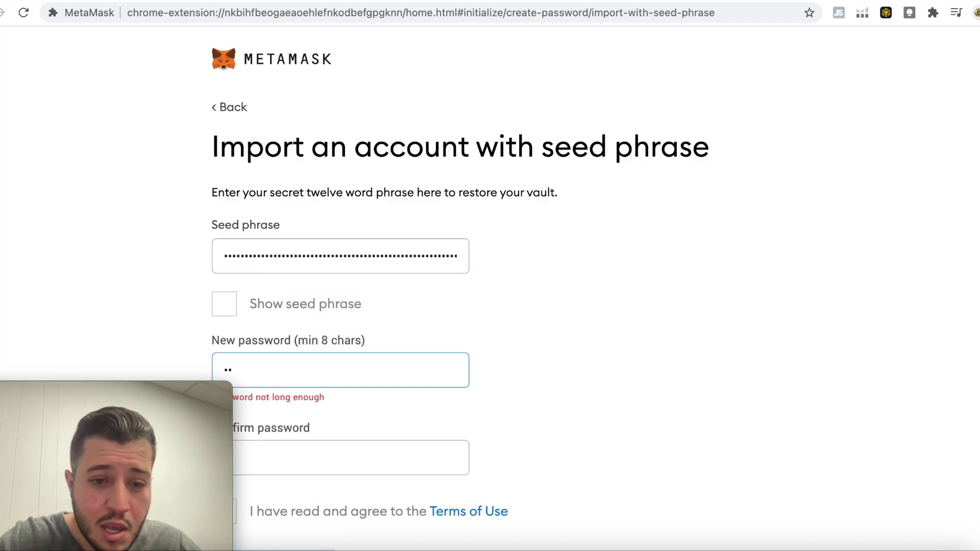
pyautogui.write('••••')
pyautogui.press('BackSpace')
pyautogui.press('BackSpace')
pyautogui.press('BackSpace')
pyautogui.press('BackSpace')
# - Enter the new wallet password and repeat it in the confirm password field
pyautogui.write('•••••••••')
pyautogui.press('Tab')
pyautogui.write('•••••••••')
# - Agree to the Terms of Use, finish importing the wallet and dismiss the token swapping announcement
pyautogui.scroll(-1, 586, 242)
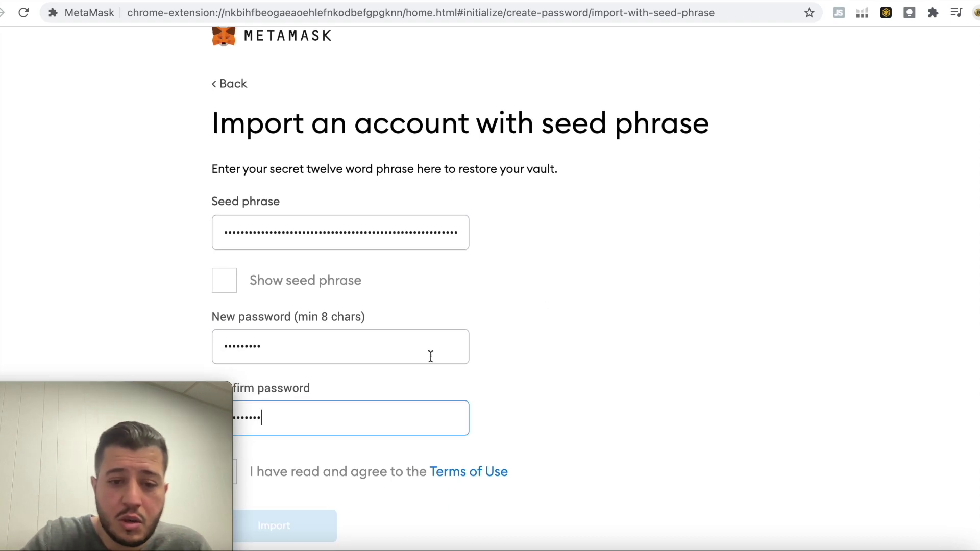
pyautogui.click(237, 470)
pyautogui.click(274, 523)
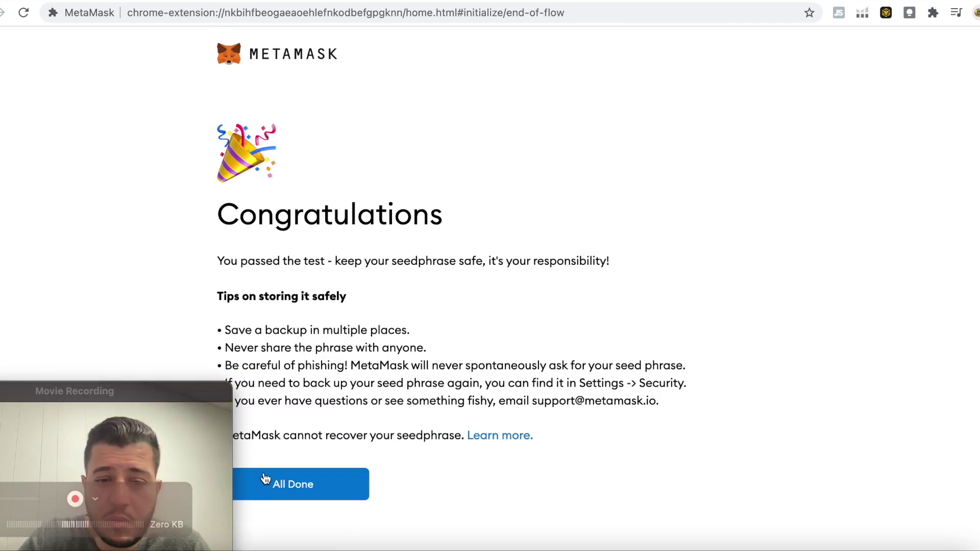
pyautogui.click(308, 483)
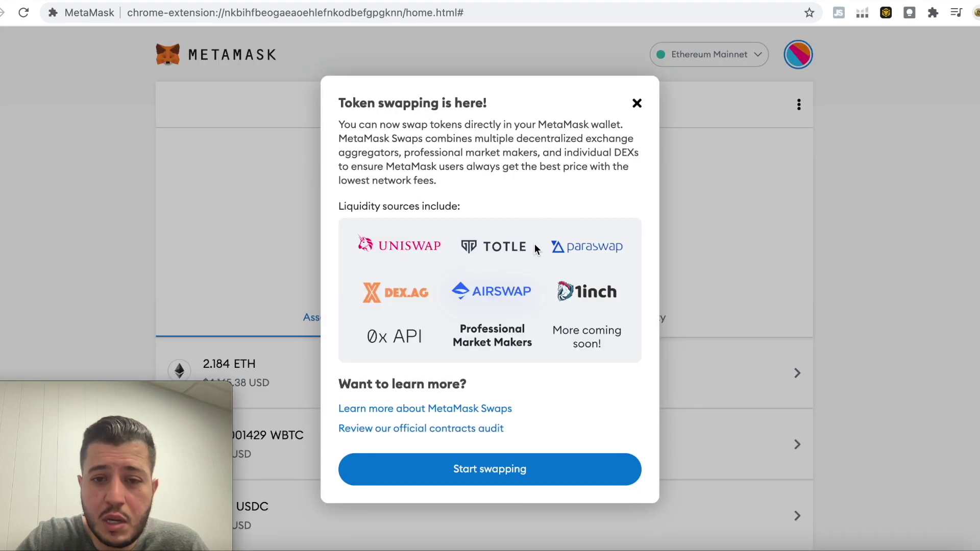
pyautogui.click(637, 103)
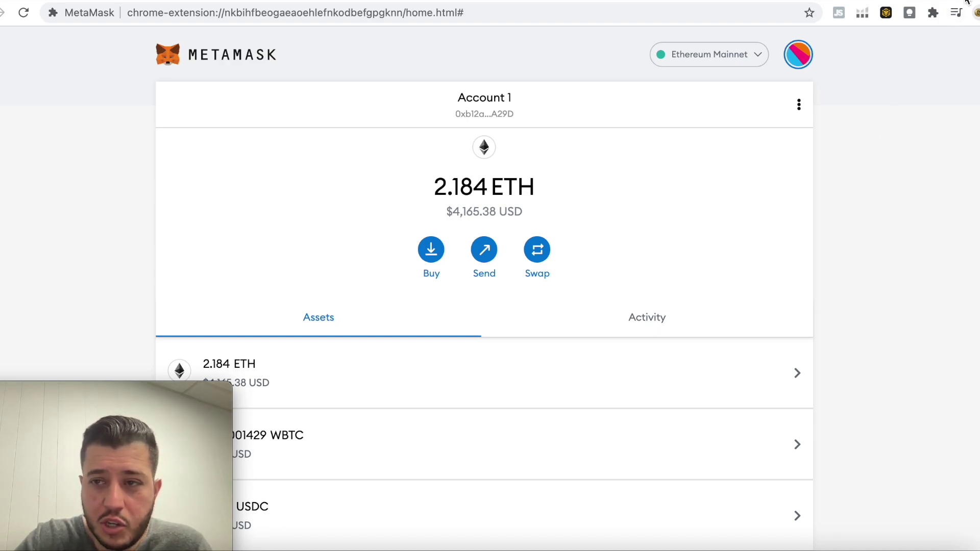
# - Start a new custom RPC network and set its network name to BSC
pyautogui.click(730, 59)
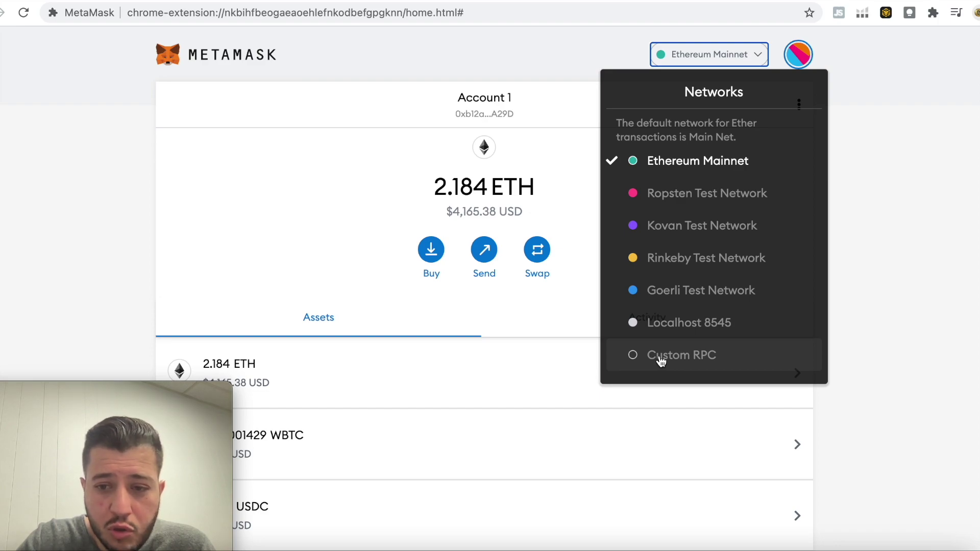
pyautogui.click(719, 358)
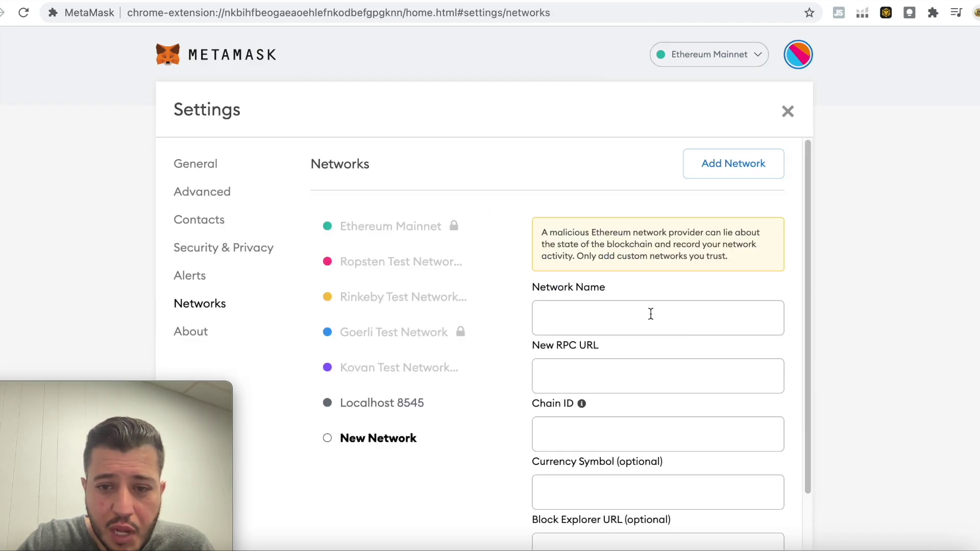
pyautogui.scroll(-2, 604, 306)
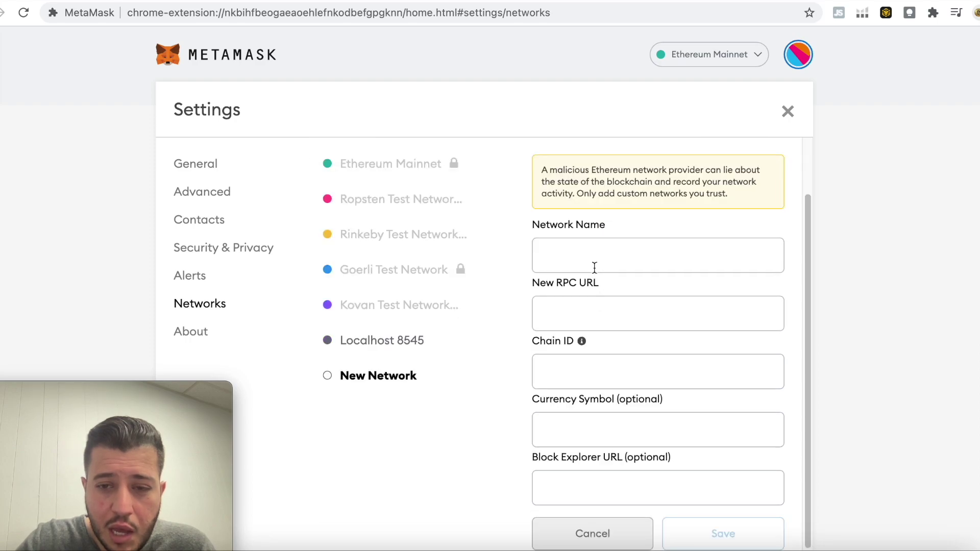
pyautogui.scroll(-1, 577, 268)
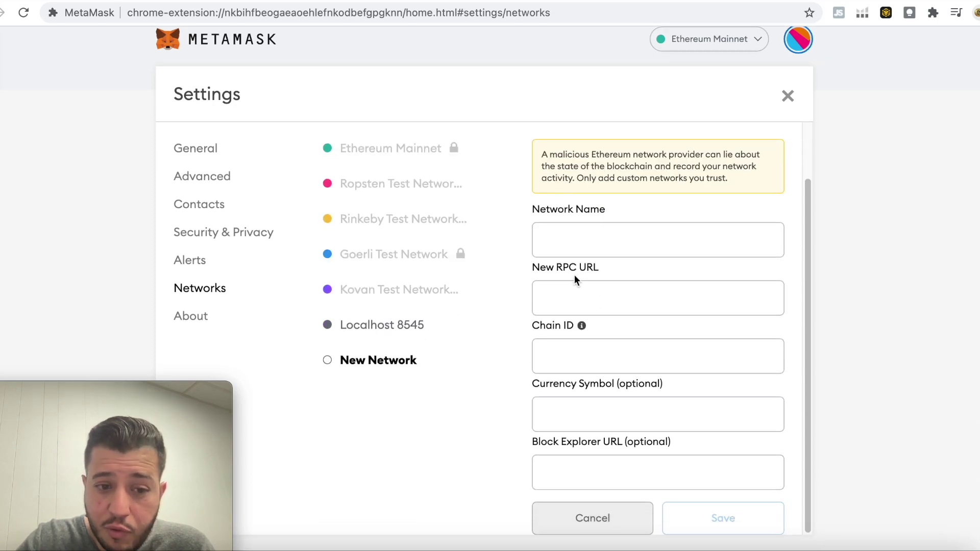
pyautogui.click(583, 249)
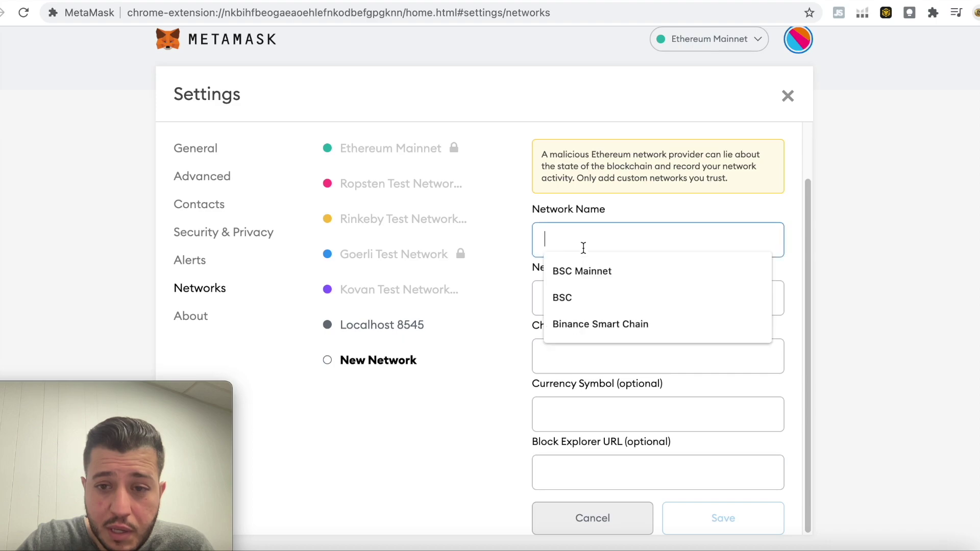
pyautogui.click(575, 299)
pyautogui.click(574, 301)
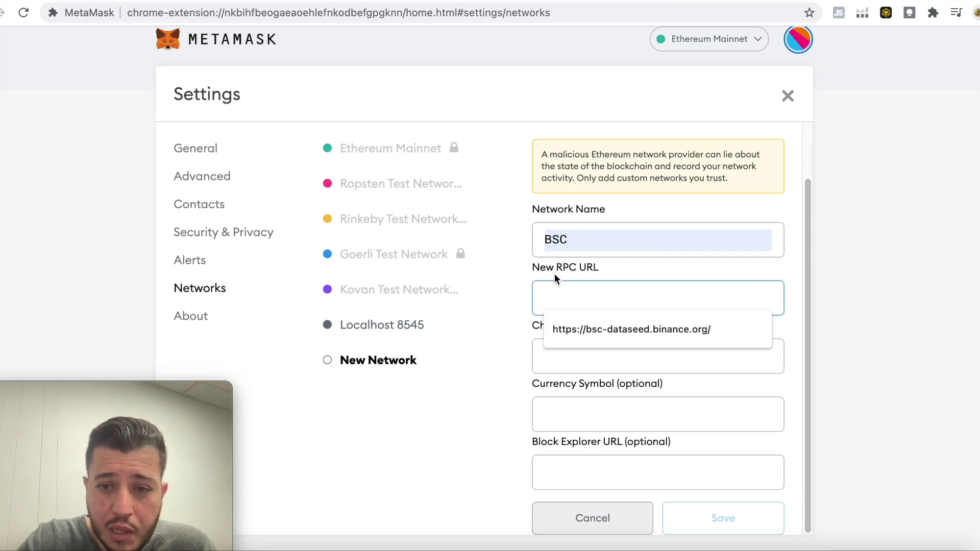
pyautogui.click(605, 327)
pyautogui.click(611, 355)
pyautogui.click(608, 383)
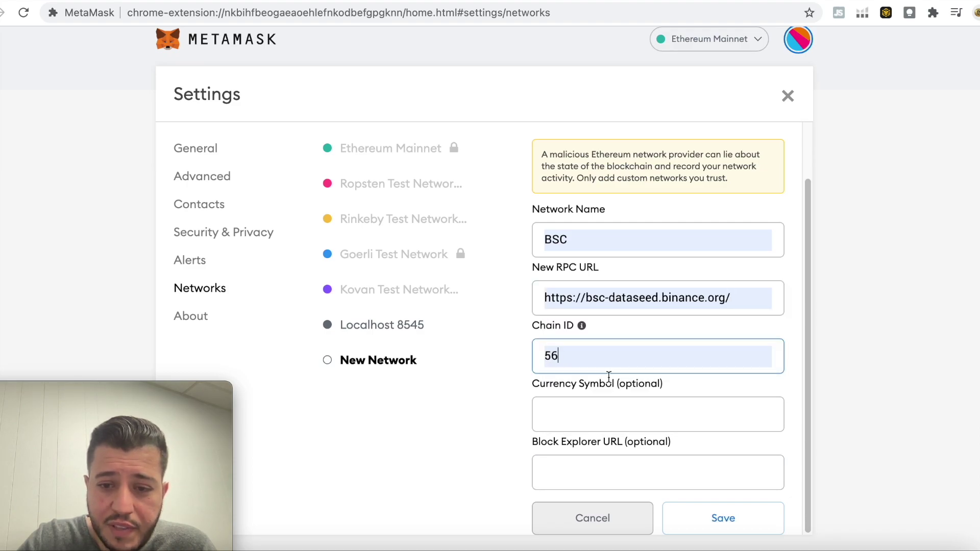
pyautogui.click(605, 411)
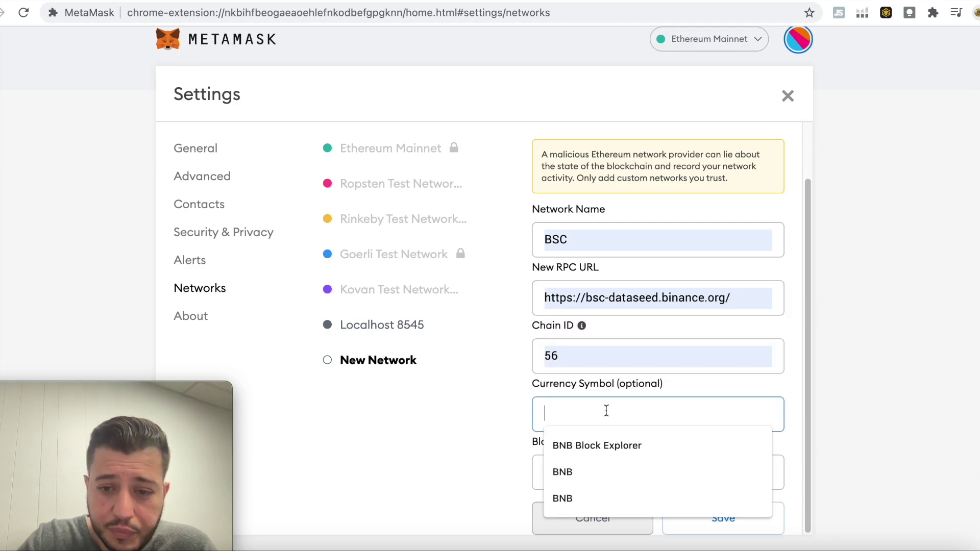
pyautogui.click(596, 468)
pyautogui.click(597, 467)
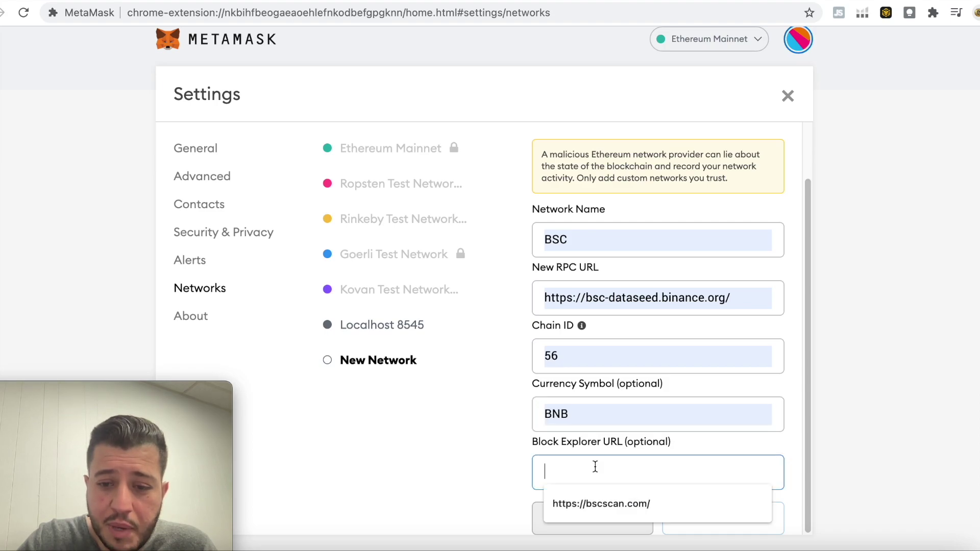
pyautogui.click(595, 501)
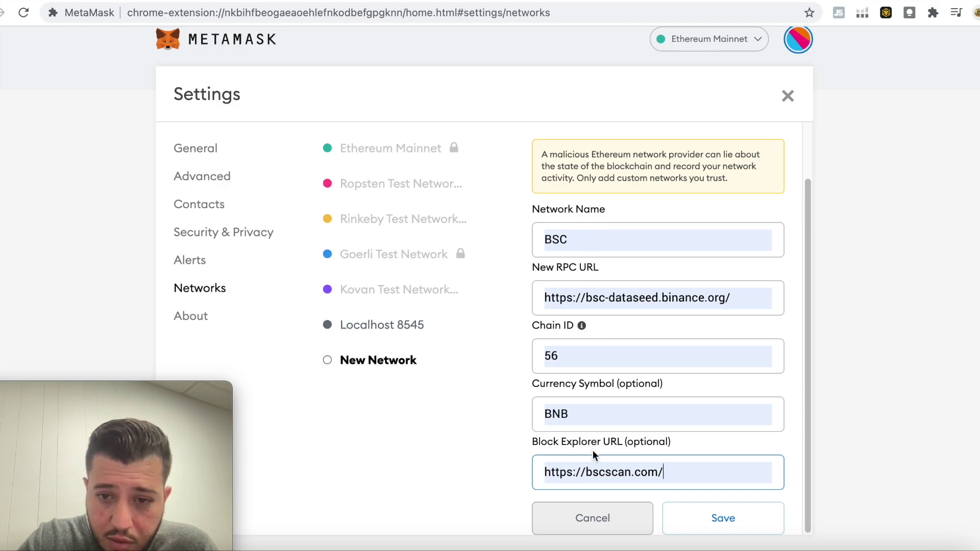
pyautogui.click(847, 324)
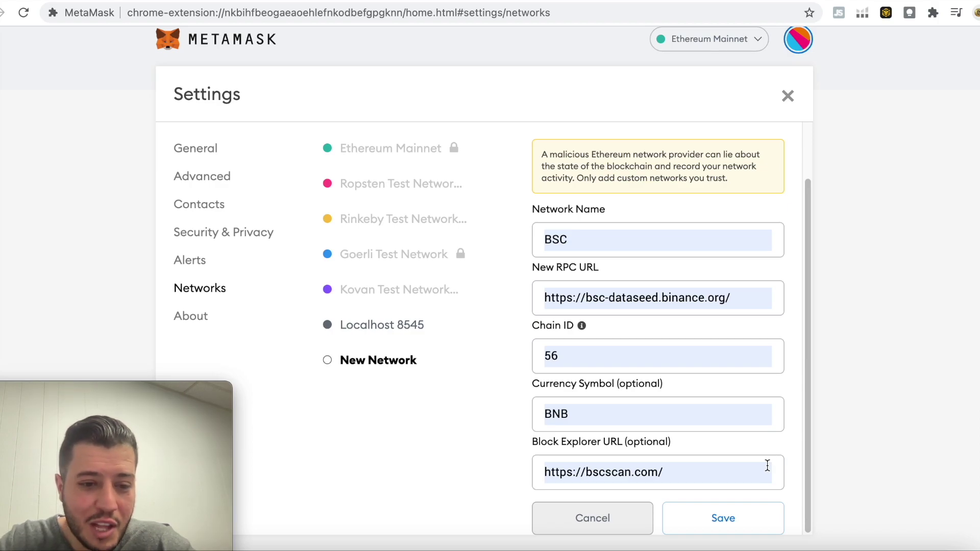
pyautogui.click(764, 519)
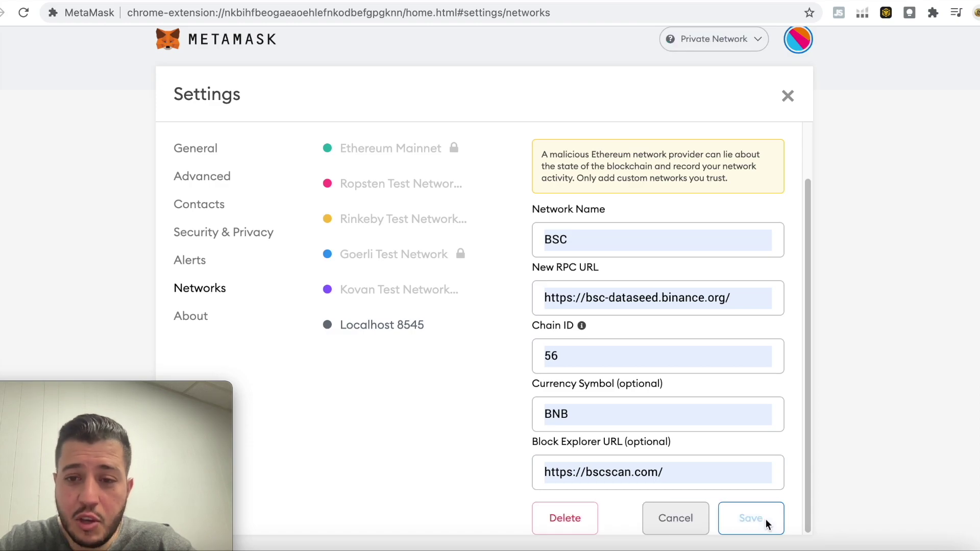
pyautogui.click(792, 97)
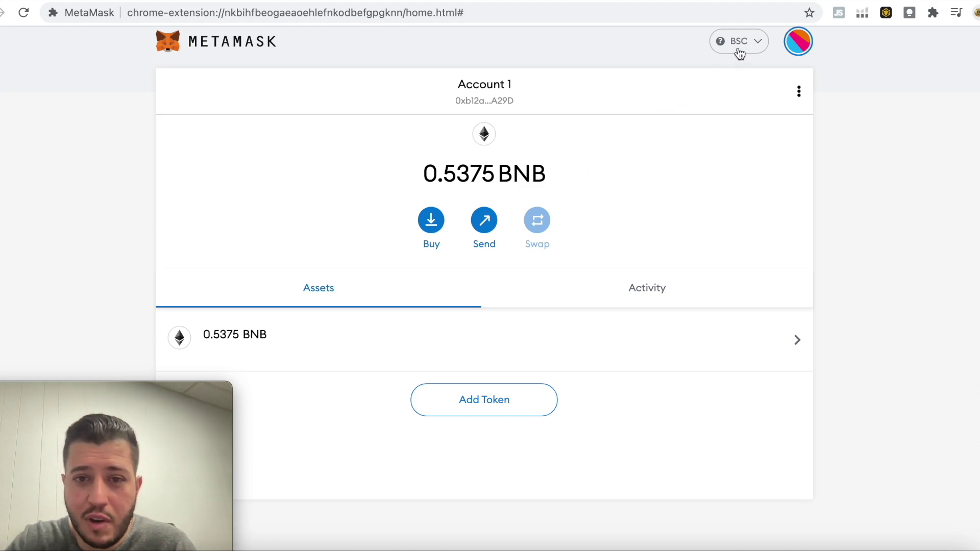
# - Examine the account's BNB balance on the BSC network
pyautogui.moveTo(497, 174); pyautogui.dragTo(555, 185)
pyautogui.click(561, 181)
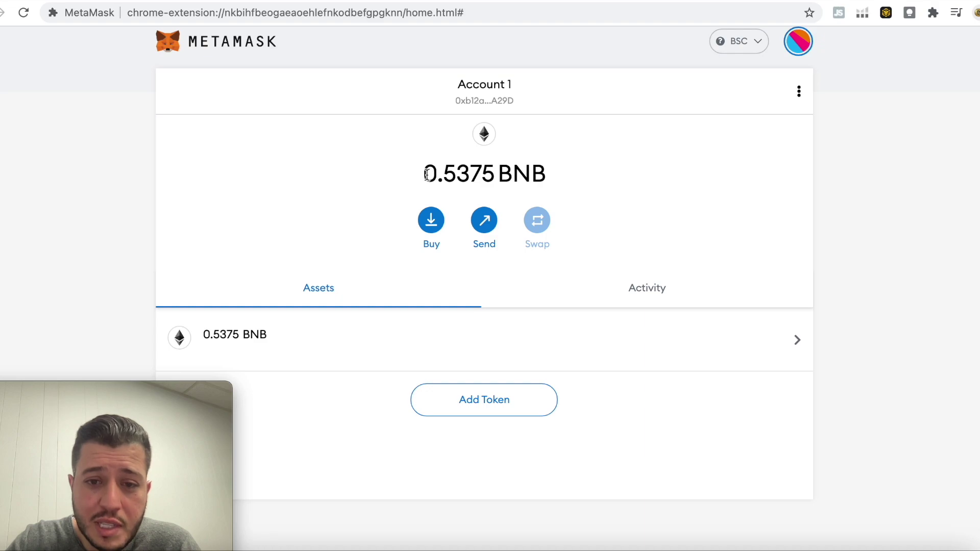
pyautogui.moveTo(499, 175); pyautogui.dragTo(541, 179)
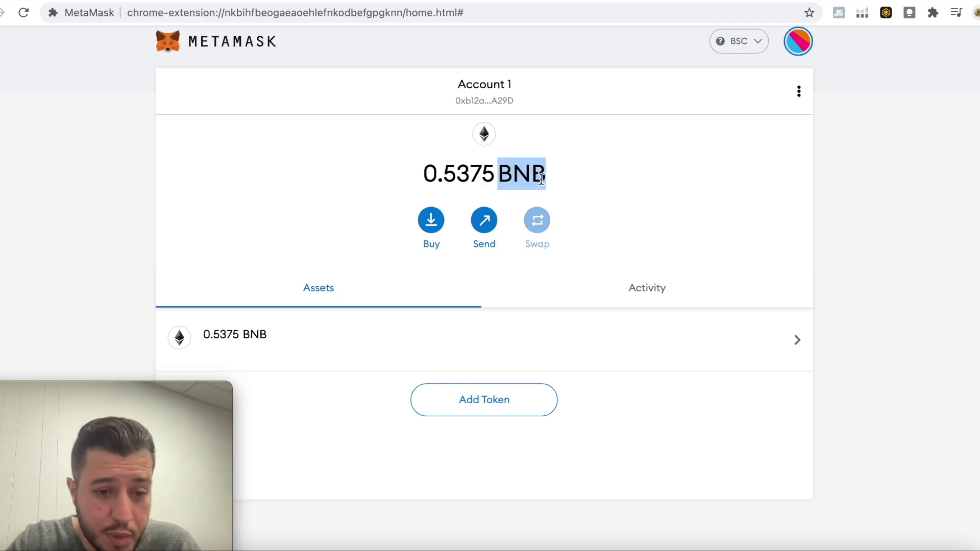
pyautogui.click(610, 181)
# - Switch the wallet network to Ethereum Mainnet and take a brief look at the Binance Chain Wallet extension
pyautogui.click(739, 44)
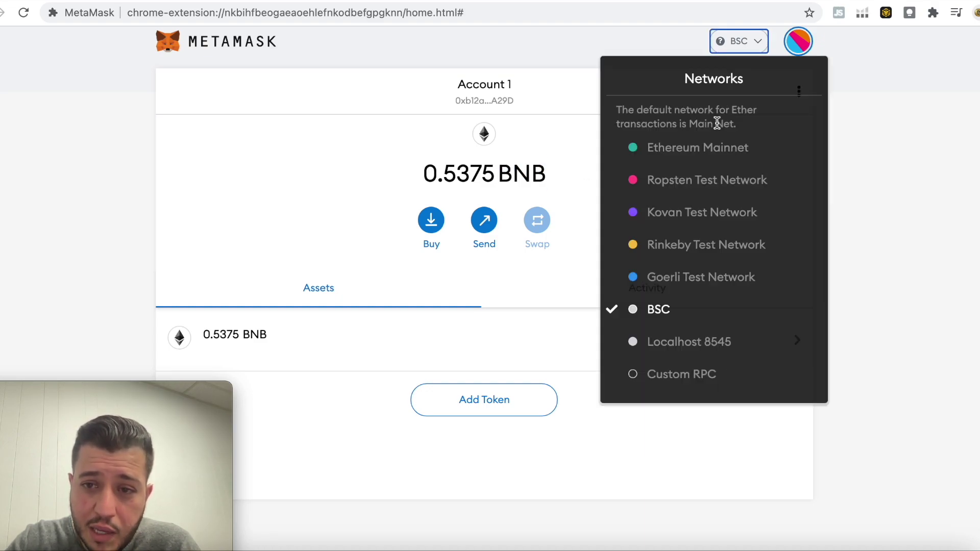
pyautogui.click(710, 146)
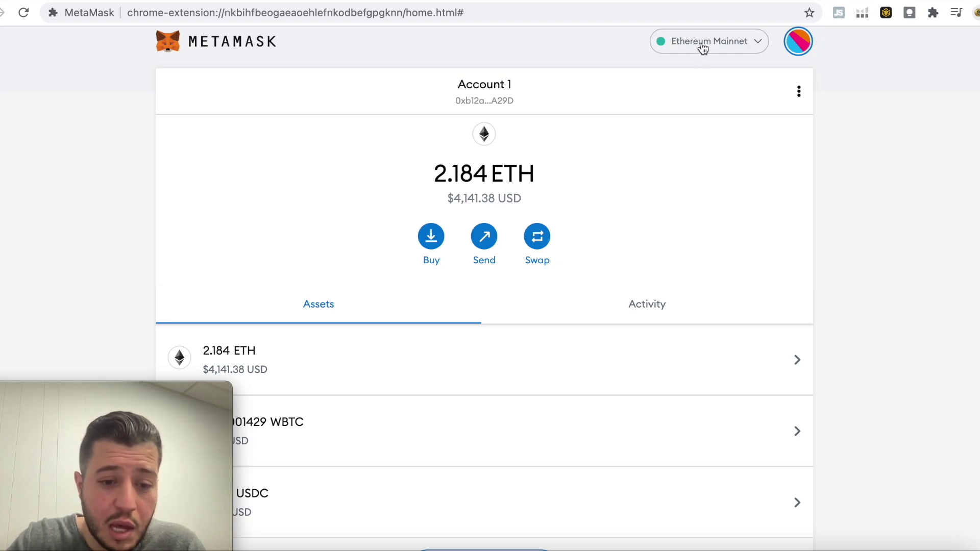
pyautogui.click(887, 13)
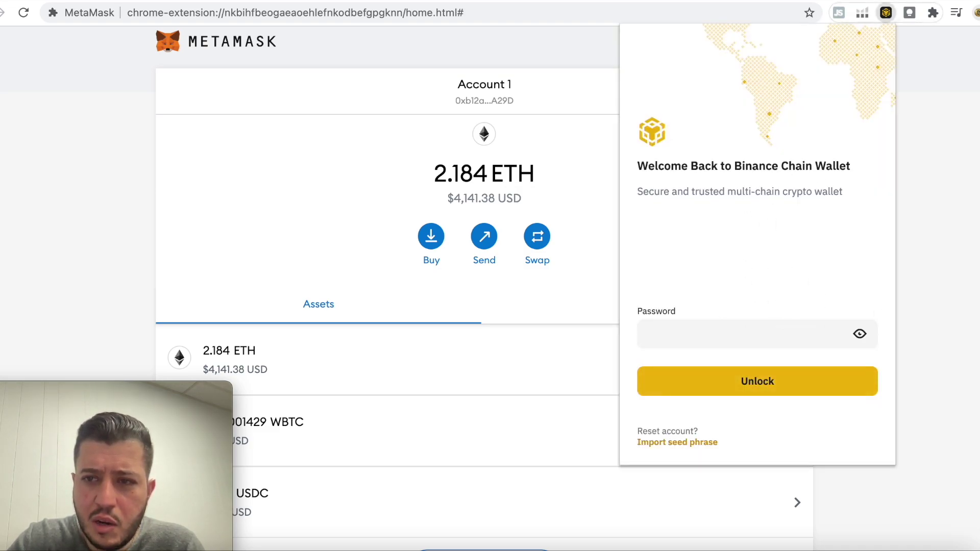
pyautogui.click(547, 142)
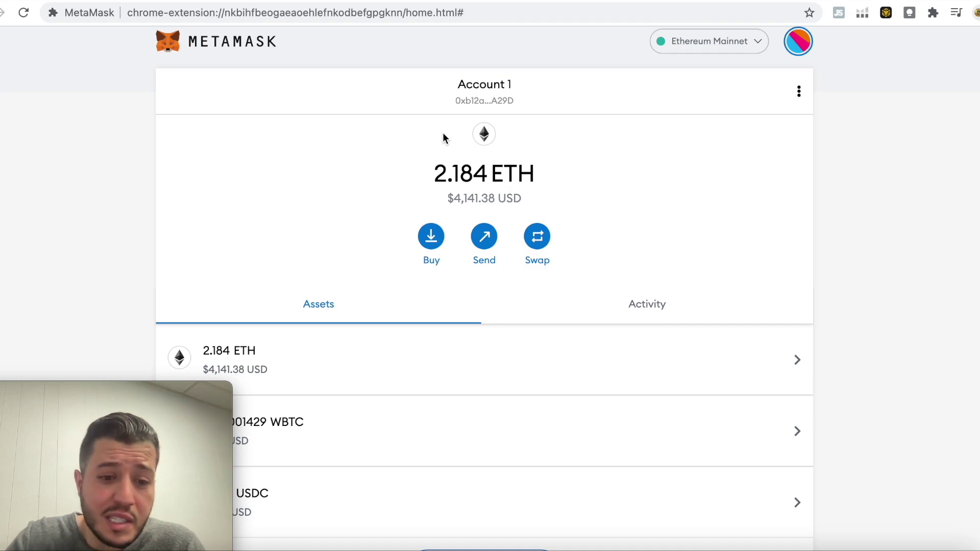
# - Switch the wallet to the BSC network and back to Ethereum Mainnet to compare the balances
pyautogui.click(699, 47)
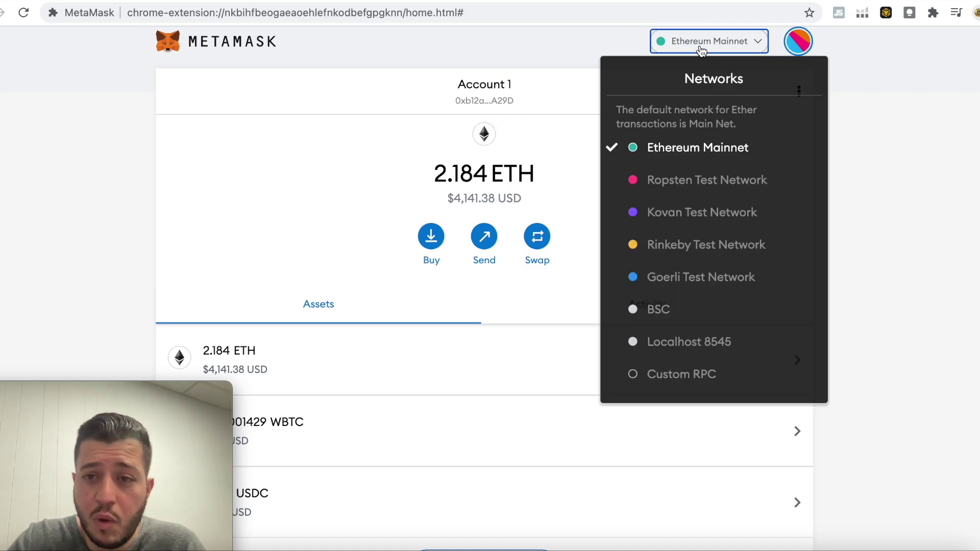
pyautogui.click(676, 317)
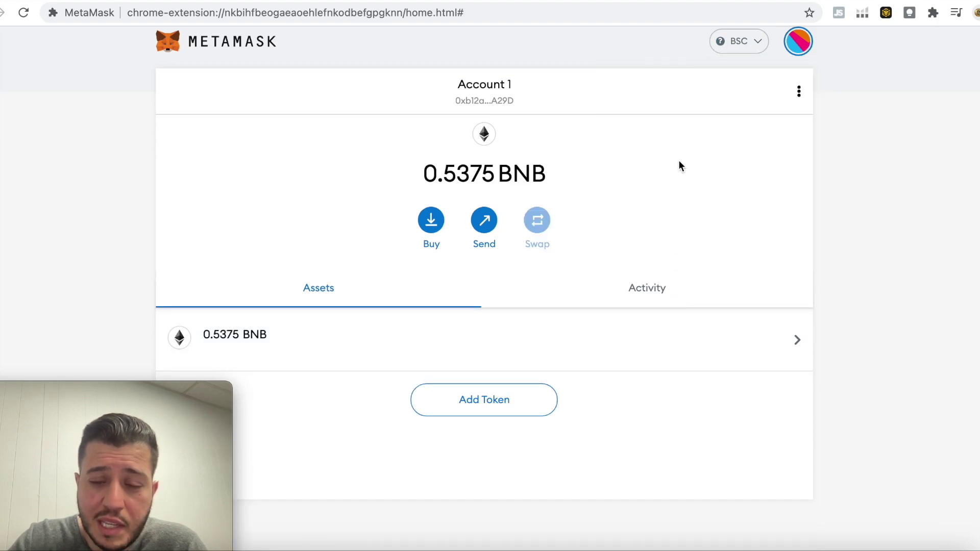
pyautogui.click(735, 51)
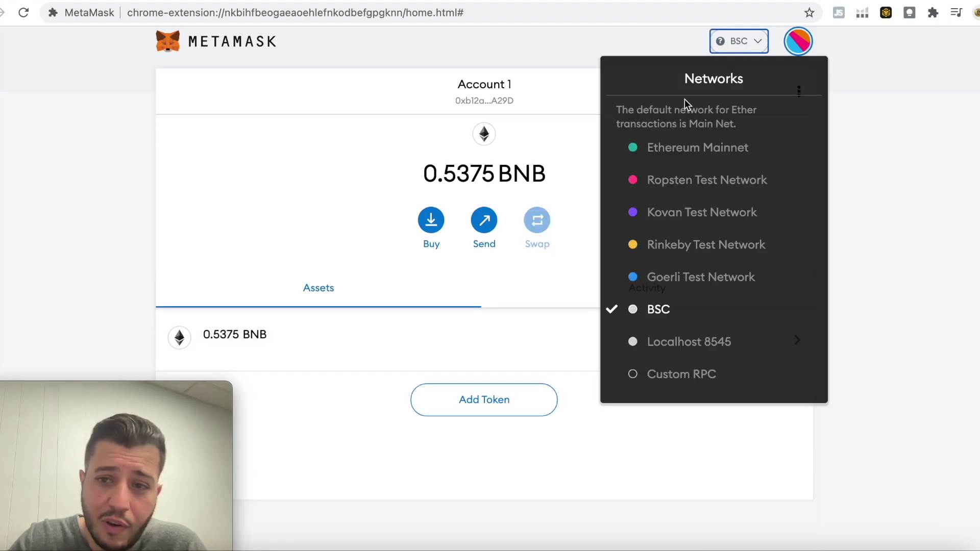
pyautogui.click(691, 149)
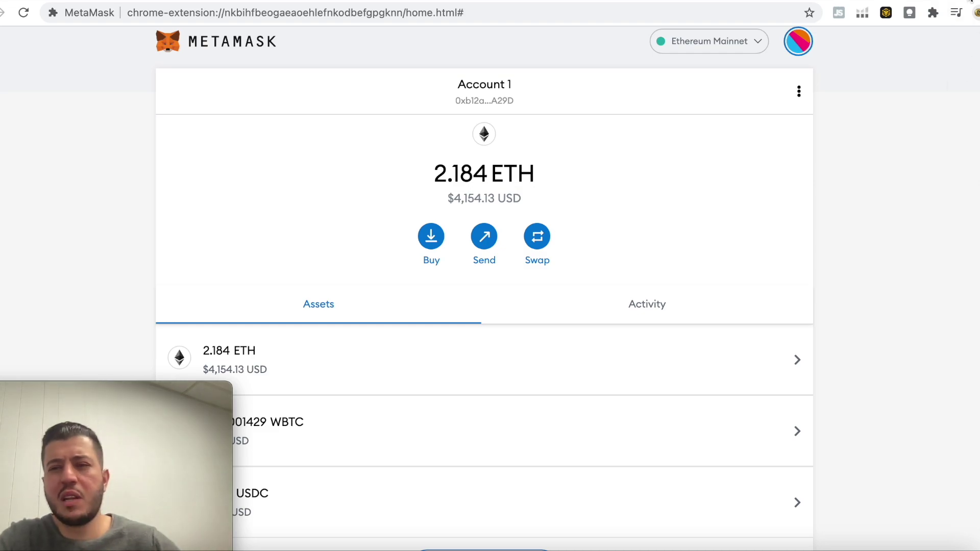
# - Try to open binance.org/en/bridge in a new browser tab
pyautogui.hotkey('ctrl', 't')
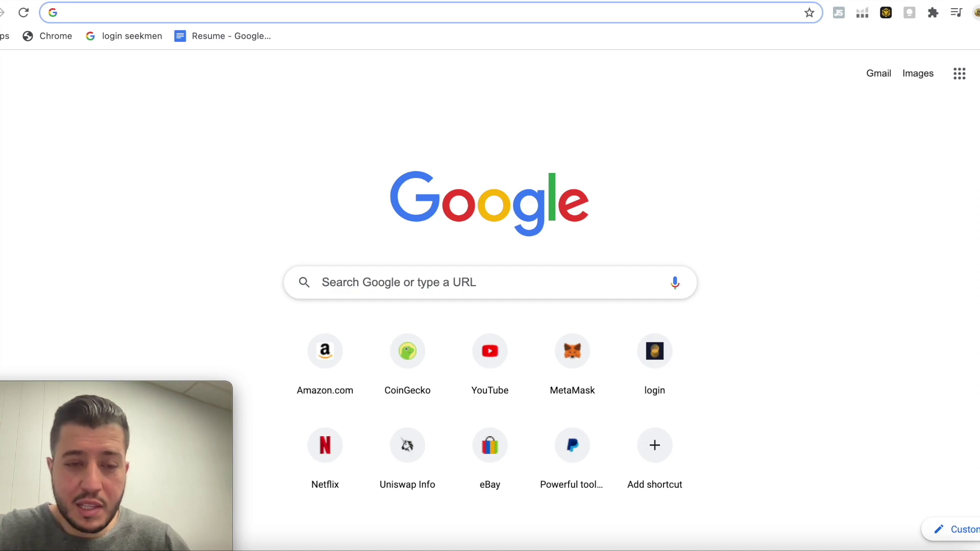
pyautogui.write('bn')
pyautogui.press('BackSpace')
pyautogui.press('BackSpace')
pyautogui.write('in')
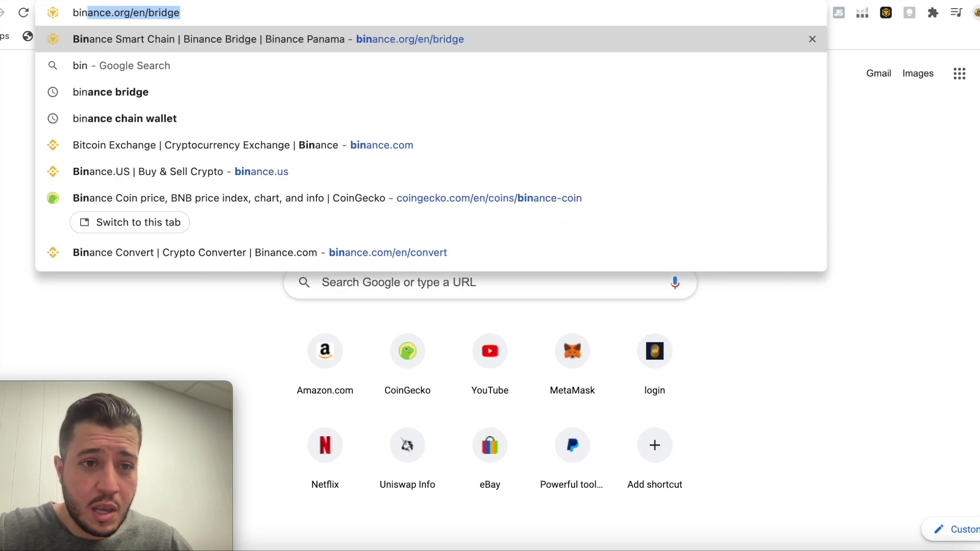
pyautogui.click(239, 12)
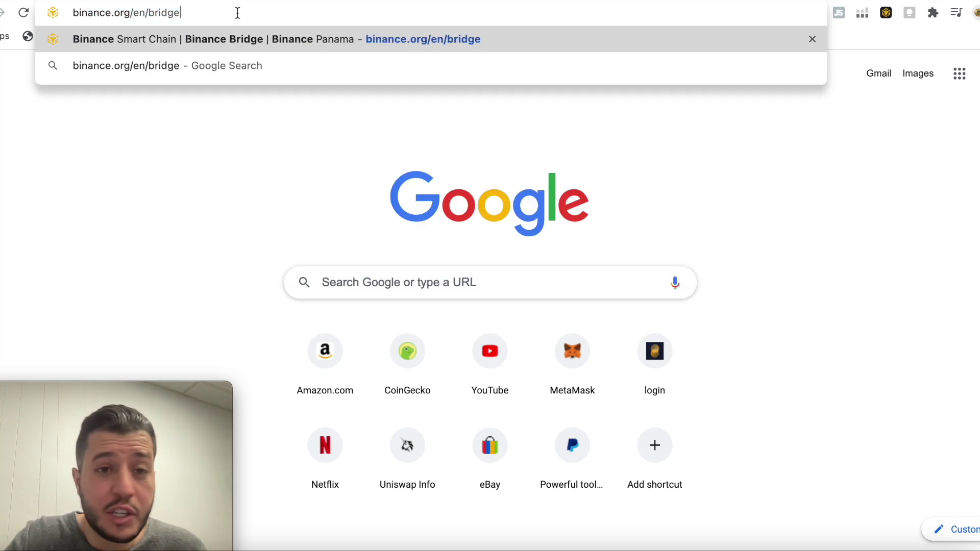
pyautogui.press('Return')
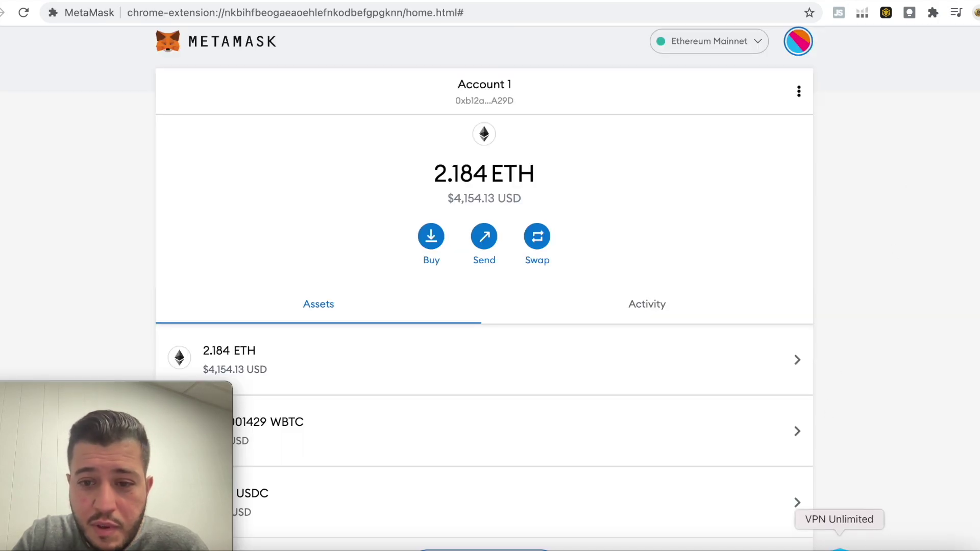
# - Check the VPN Unlimited connection and open binance.org/en/bridge in a new browser tab
pyautogui.click(839, 549)
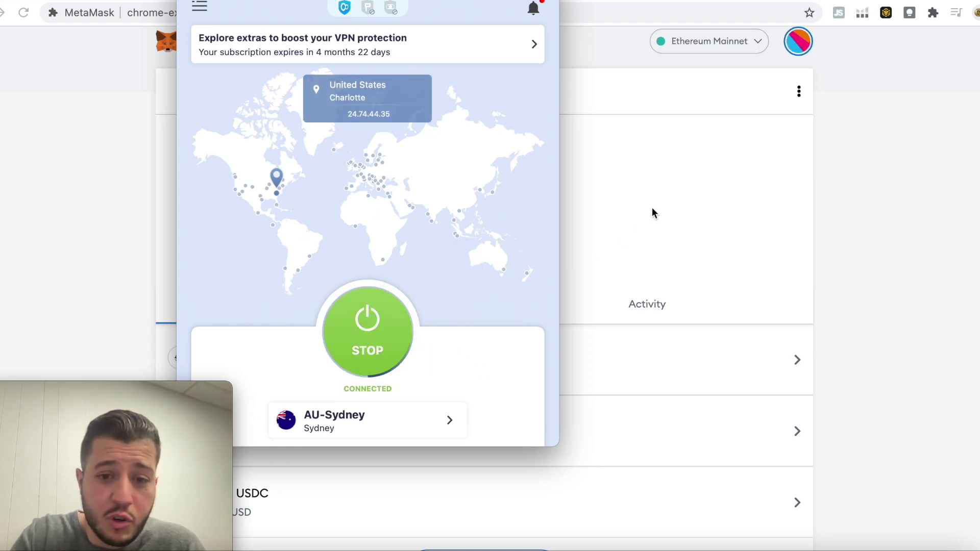
pyautogui.click(916, 219)
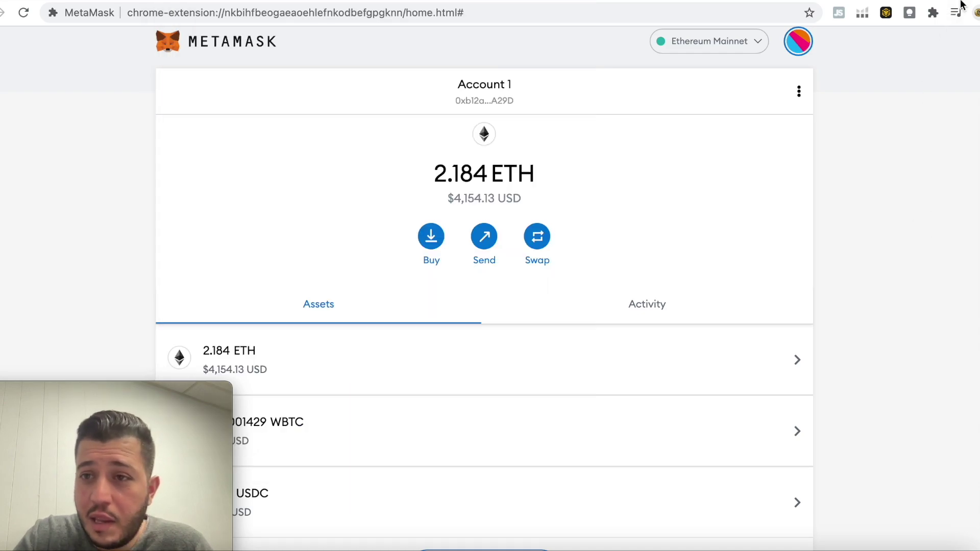
pyautogui.hotkey('ctrl', 't')
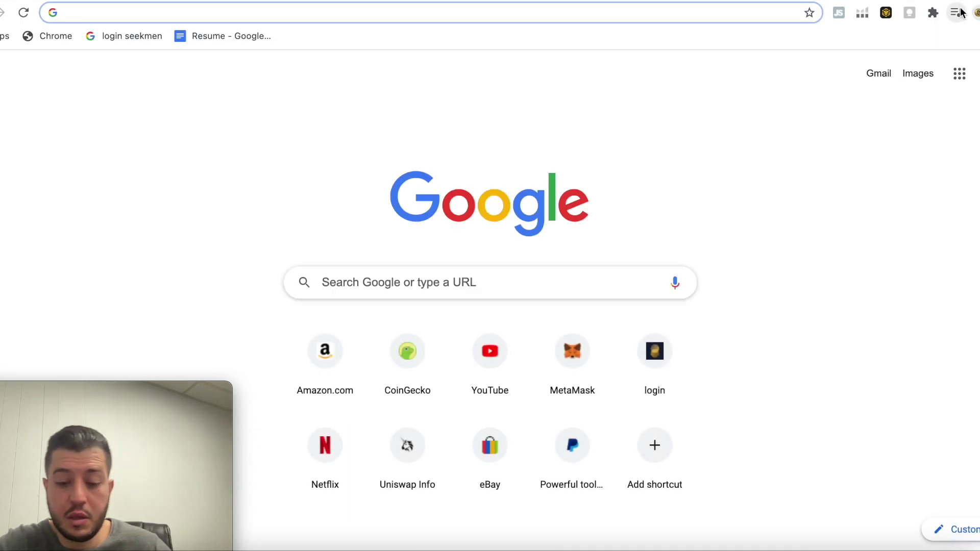
pyautogui.write('bin')
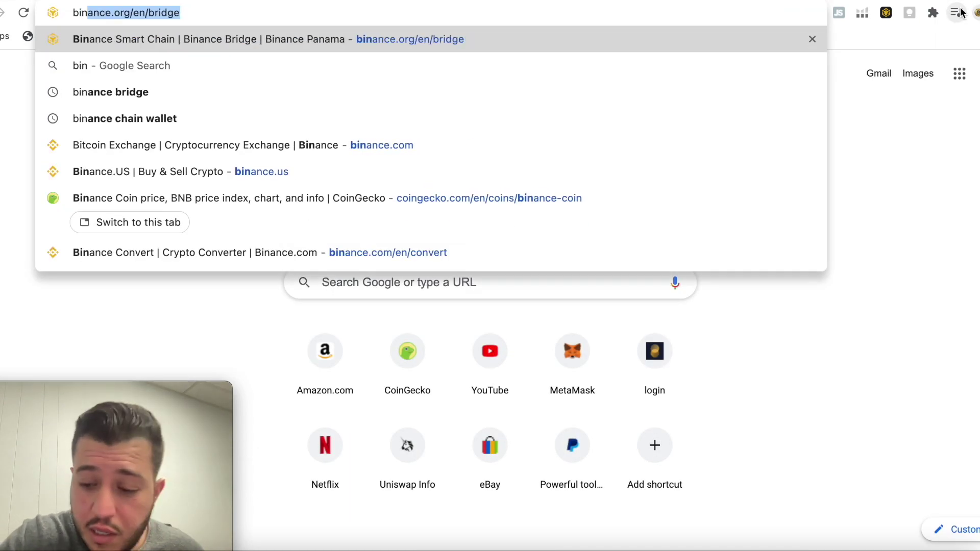
pyautogui.press('Return')
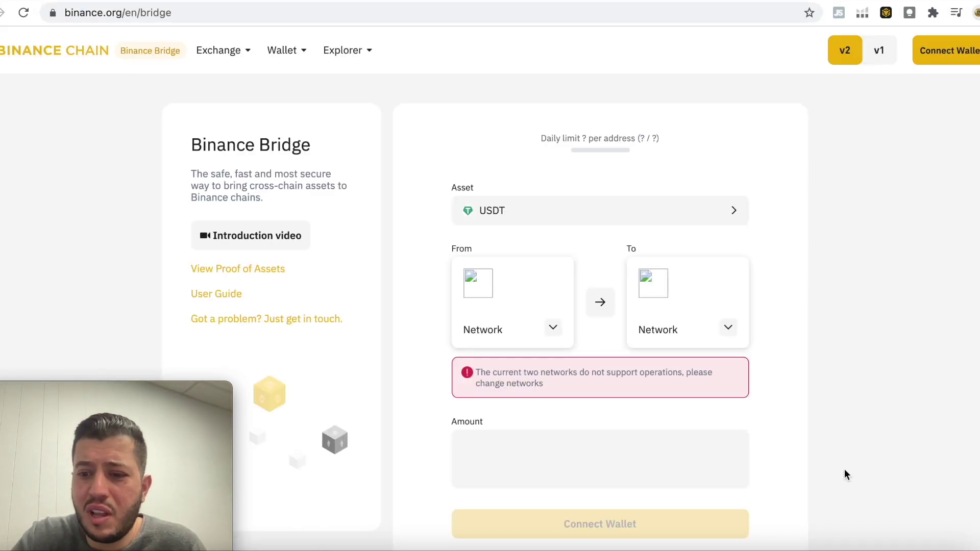
# - Connect MetaMask Account 1 to Binance Bridge and approve the site's access to its address
pyautogui.click(948, 57)
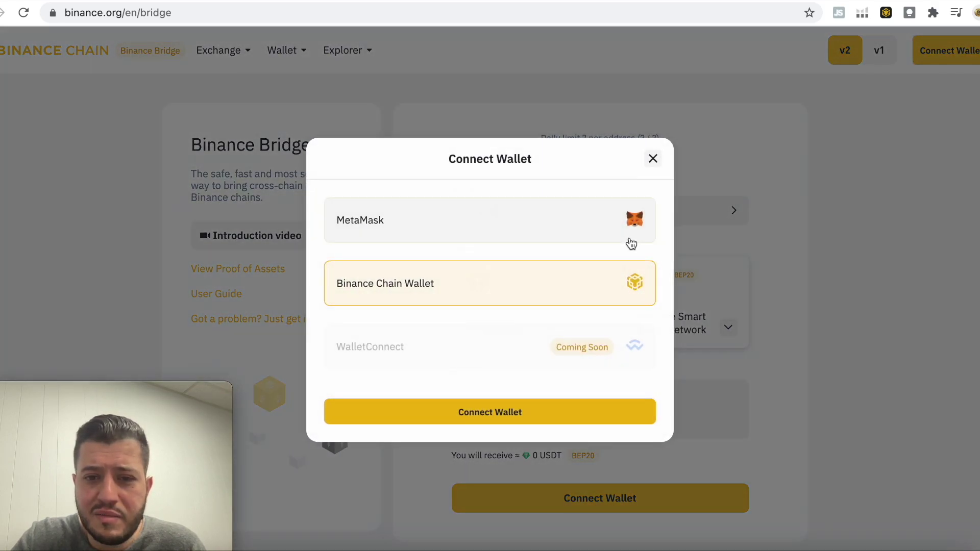
pyautogui.click(562, 229)
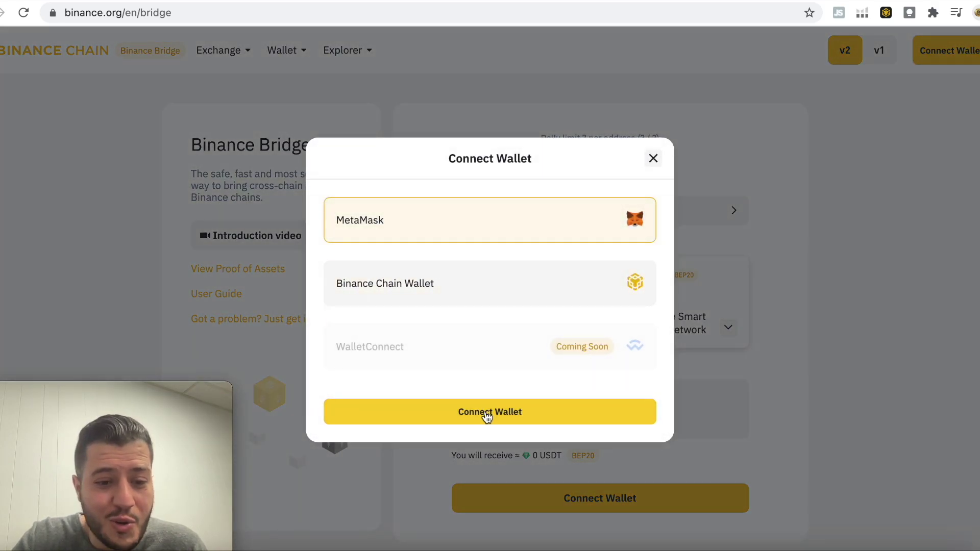
pyautogui.click(487, 414)
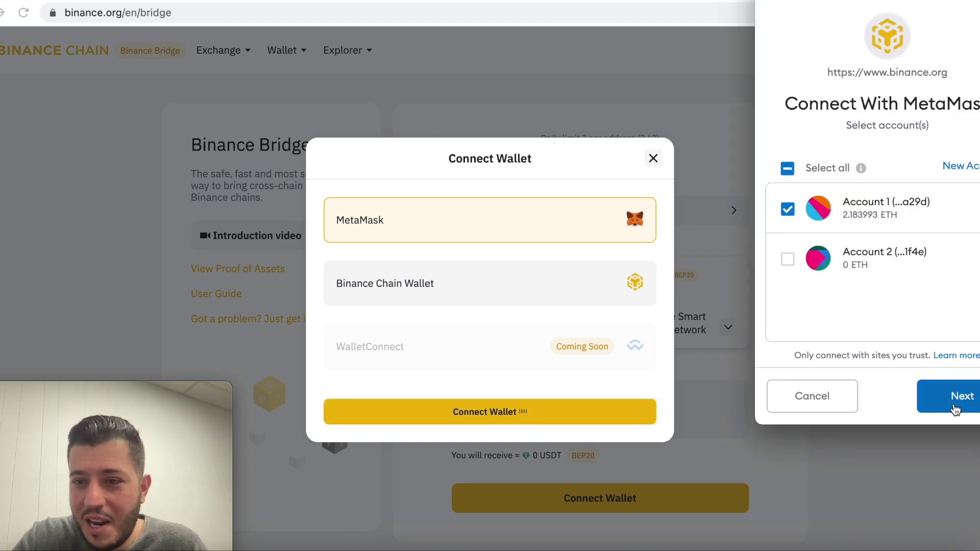
pyautogui.click(963, 399)
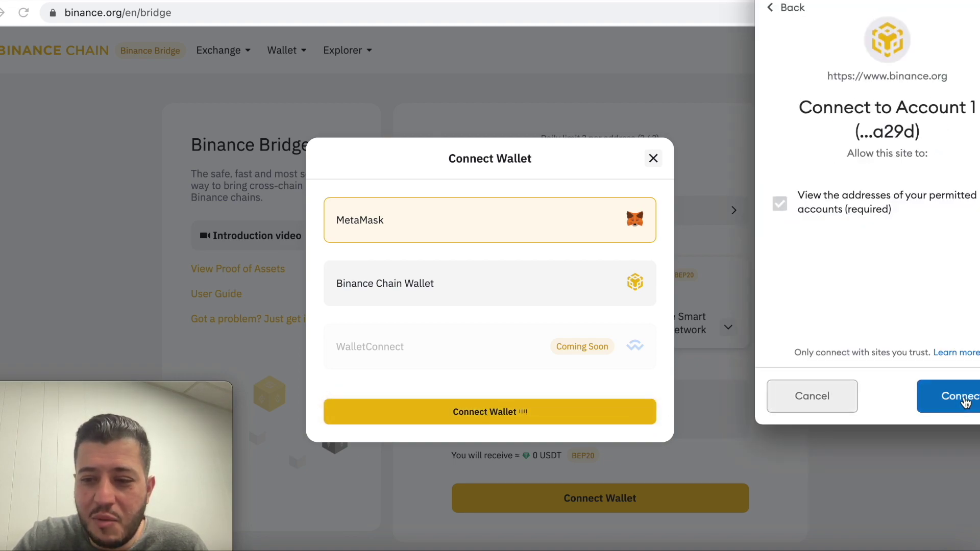
pyautogui.click(964, 399)
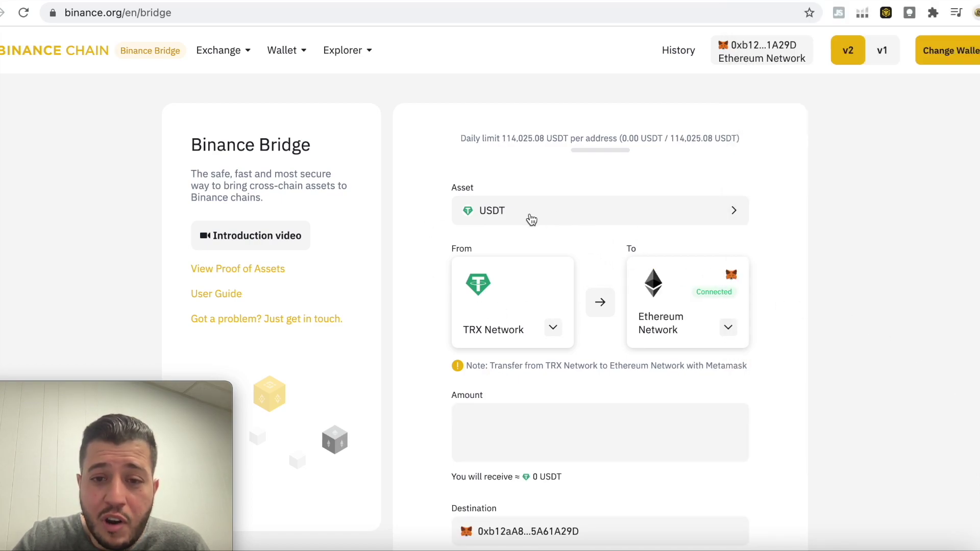
# - Choose ETH as the bridge asset and set the direction from Ethereum Network to Binance Smart Chain Network
pyautogui.click(531, 219)
pyautogui.click(412, 300)
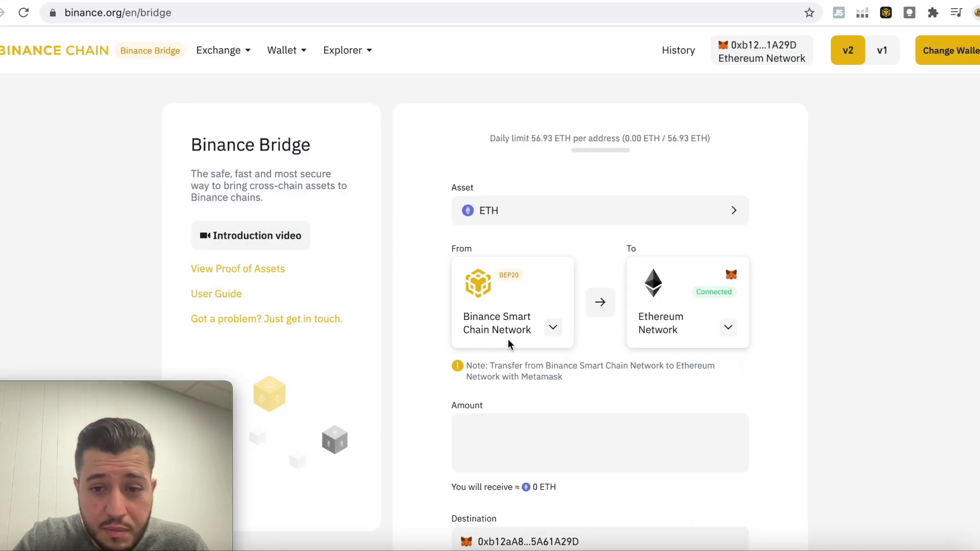
pyautogui.click(600, 306)
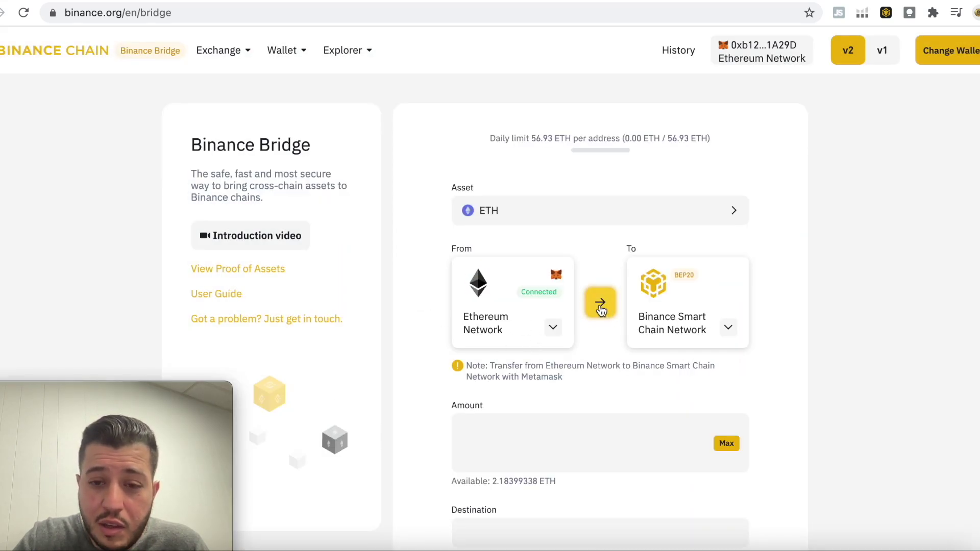
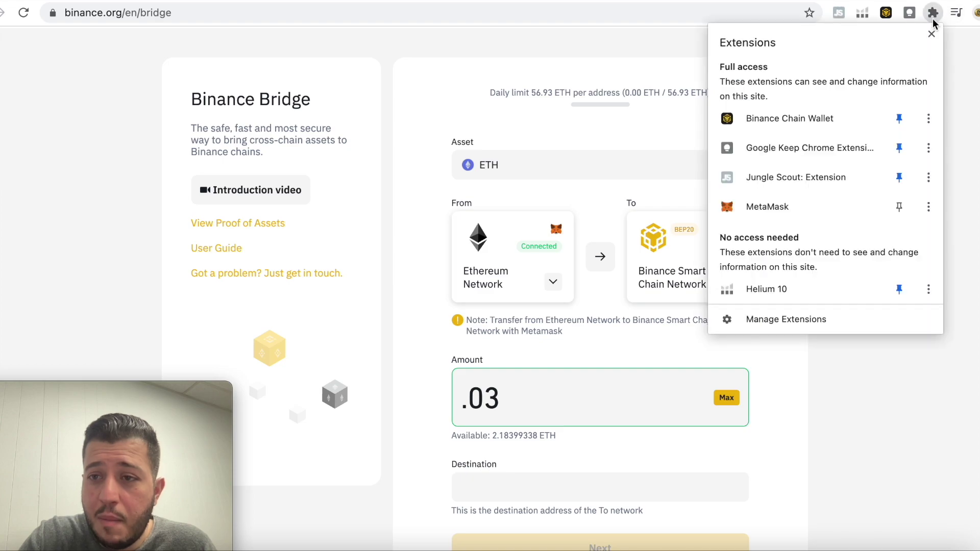
# - Pin the MetaMask extension to the browser and open its wallet popup
pyautogui.click(899, 206)
pyautogui.click(909, 13)
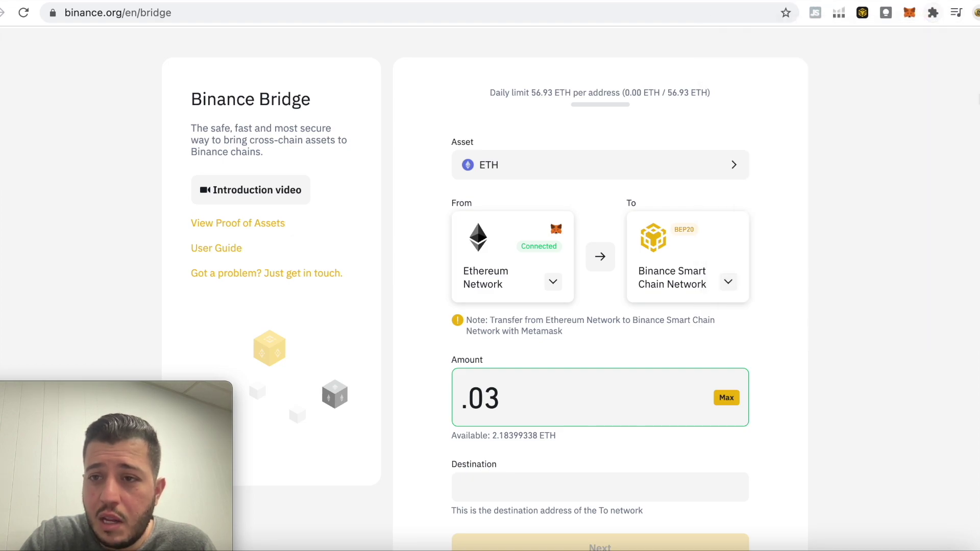
pyautogui.click(909, 13)
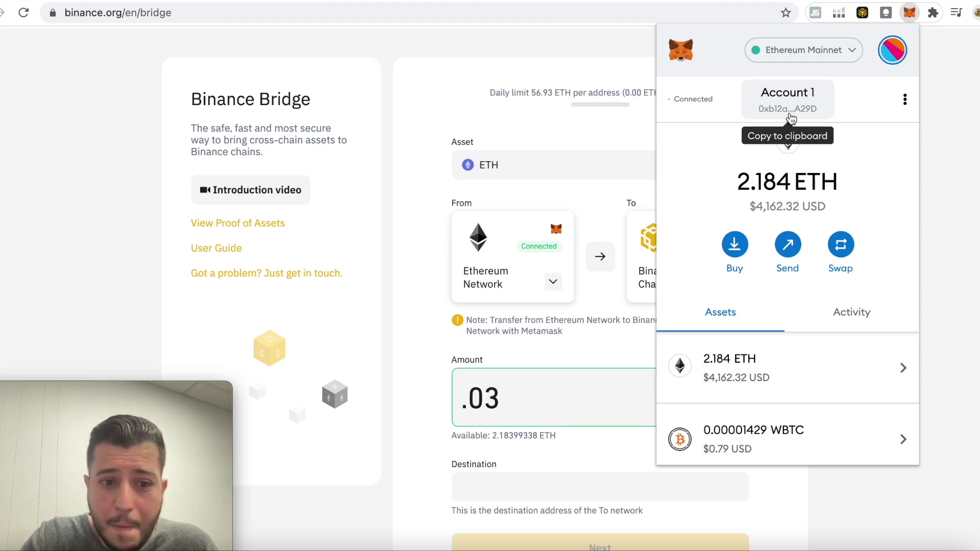
# - Copy Account 1's wallet address from MetaMask and paste it as the transfer's destination address
pyautogui.click(791, 118)
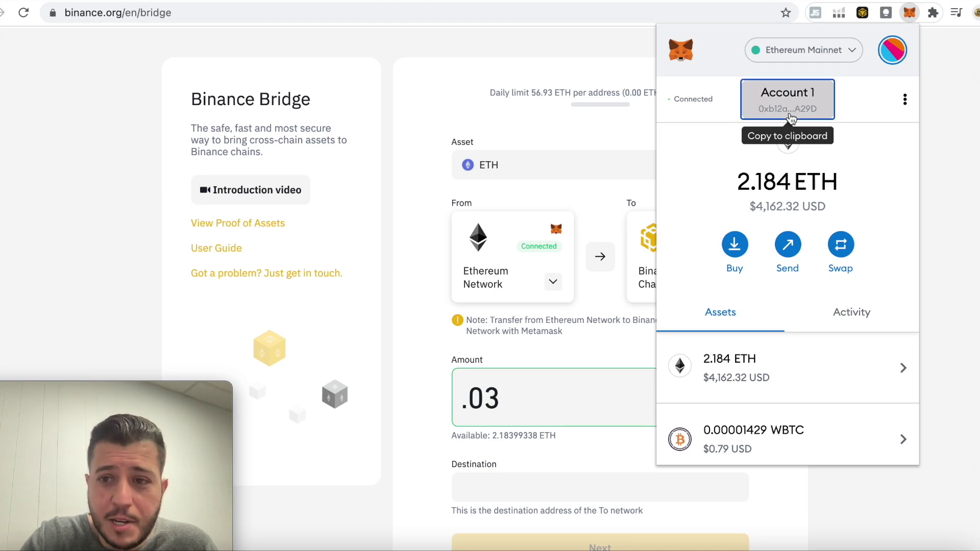
pyautogui.click(469, 73)
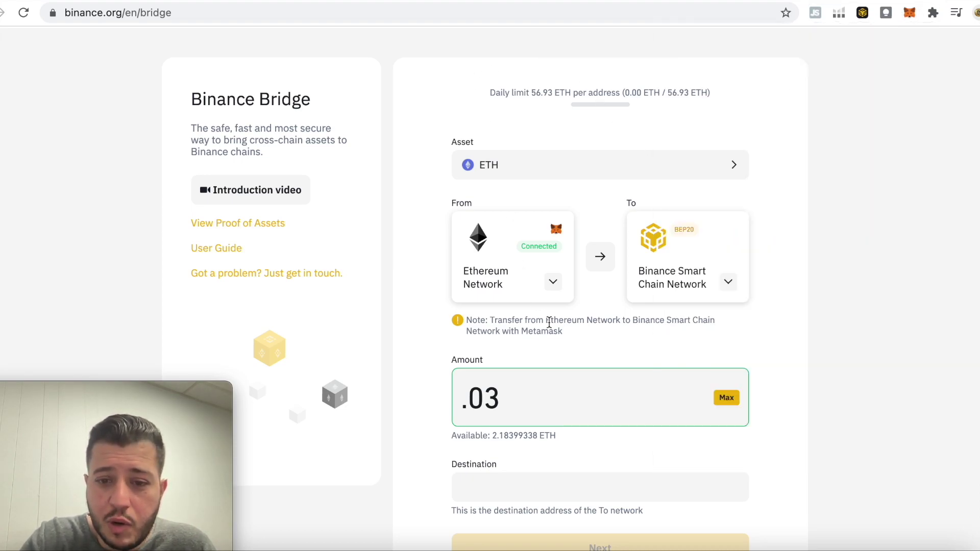
pyautogui.rightClick(558, 485)
pyautogui.click(577, 437)
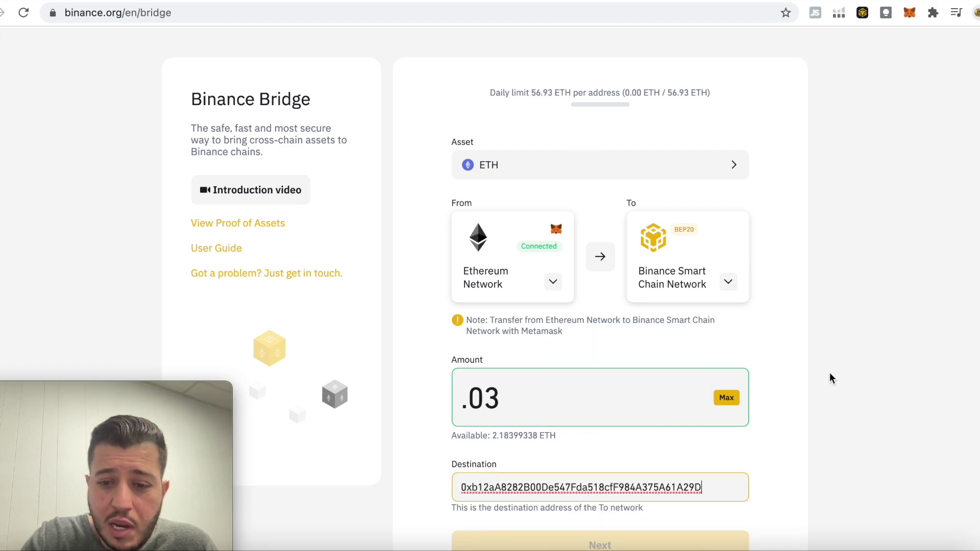
# - Try replacing the transfer amount with 1, and re-enter it as .03 ETH
pyautogui.scroll(-3, 829, 377)
pyautogui.click(628, 312)
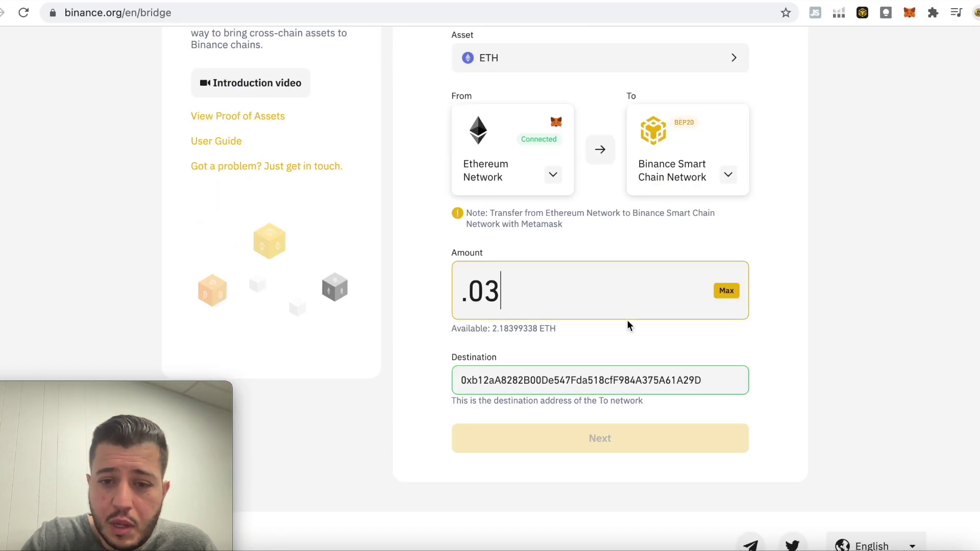
pyautogui.scroll(3, 691, 381)
pyautogui.scroll(-5, 680, 381)
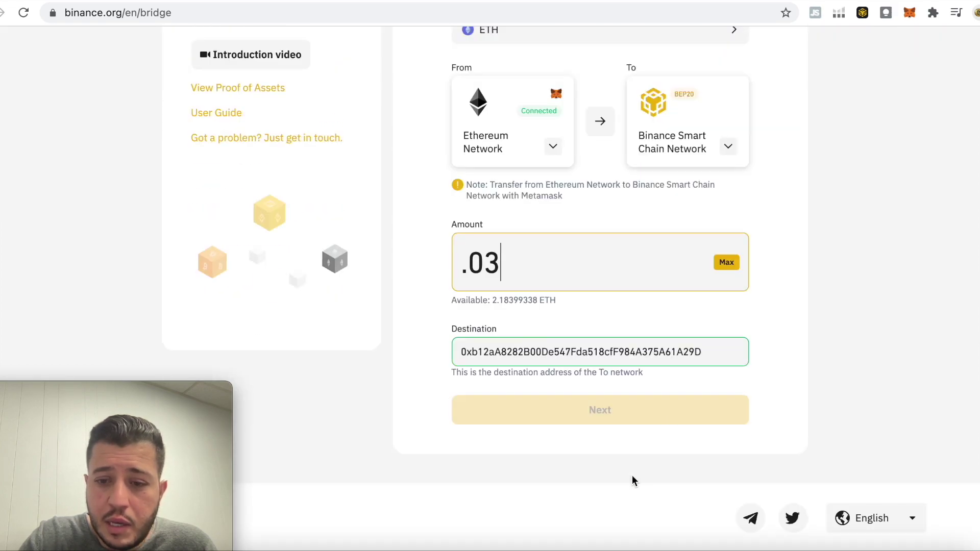
pyautogui.press('BackSpace')
pyautogui.press('BackSpace')
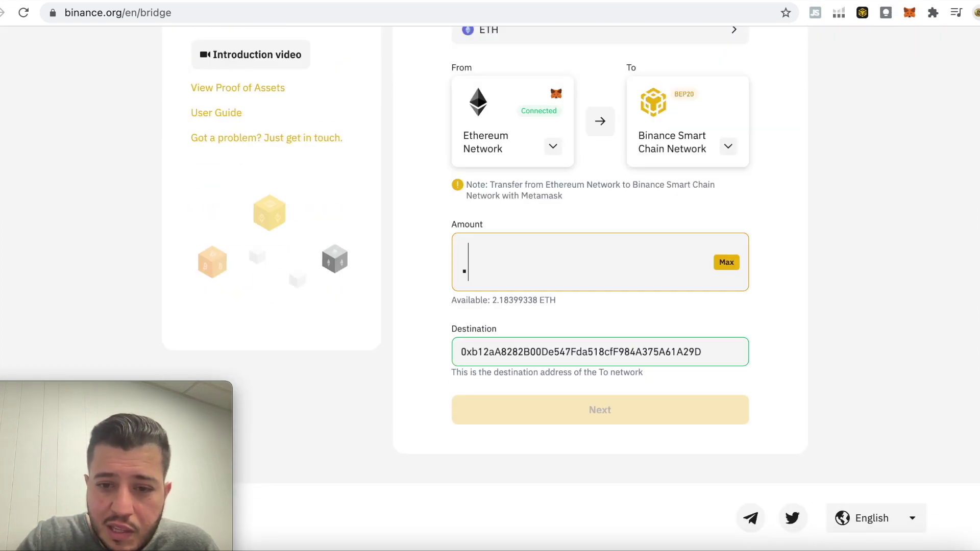
pyautogui.write('1')
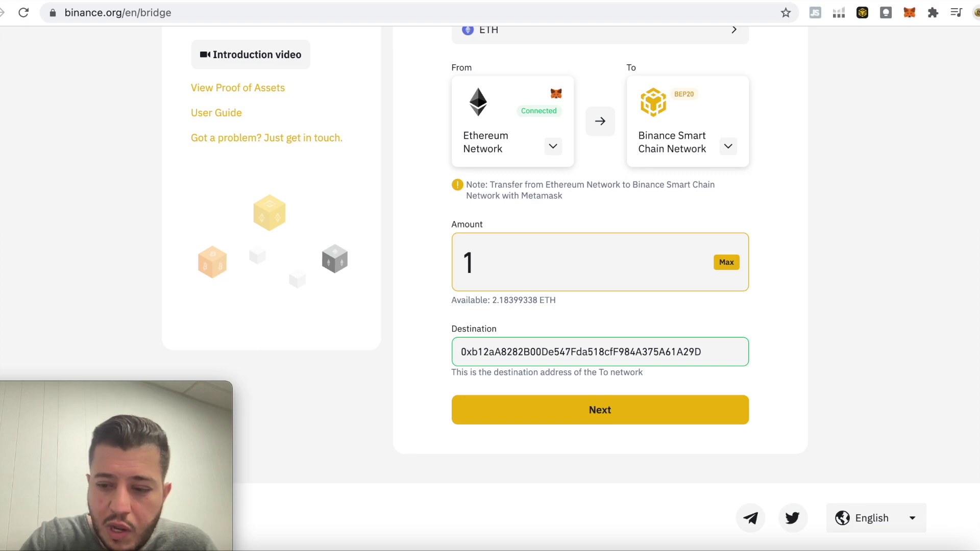
pyautogui.press('BackSpace')
pyautogui.write('03')
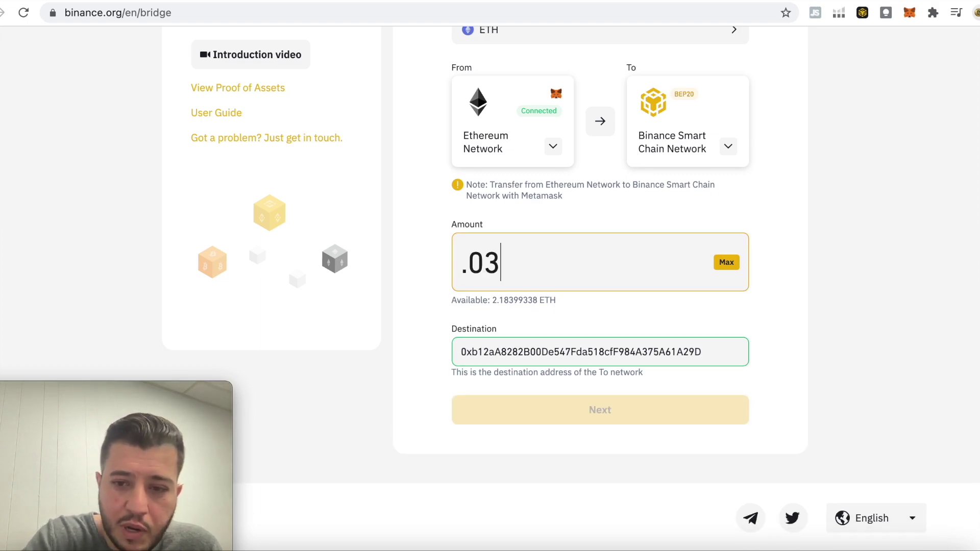
# - Try changing the transfer amount to .04 ETH and remove its digits
pyautogui.click(723, 353)
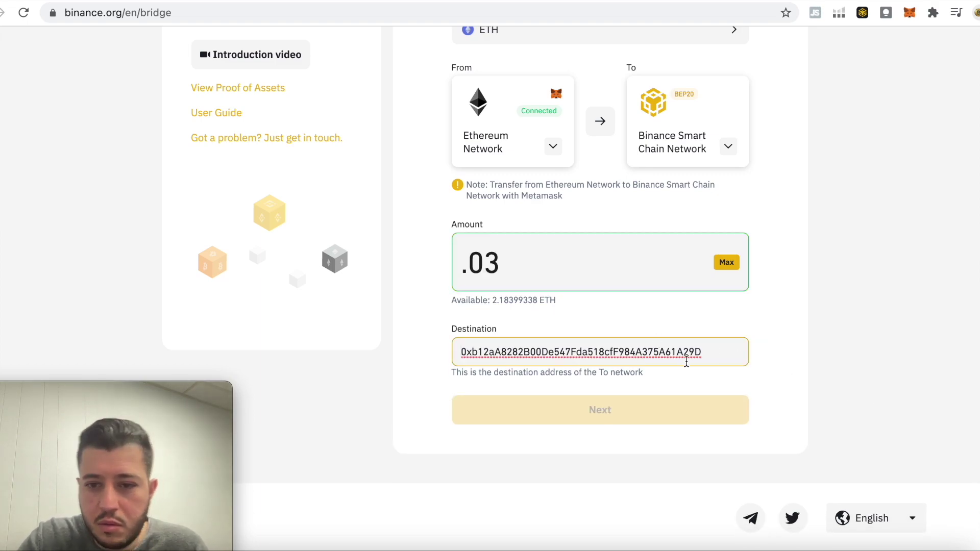
pyautogui.click(691, 398)
pyautogui.click(563, 275)
pyautogui.press('BackSpace')
pyautogui.write('4')
pyautogui.press('BackSpace')
pyautogui.press('BackSpace')
pyautogui.press('BackSpace')
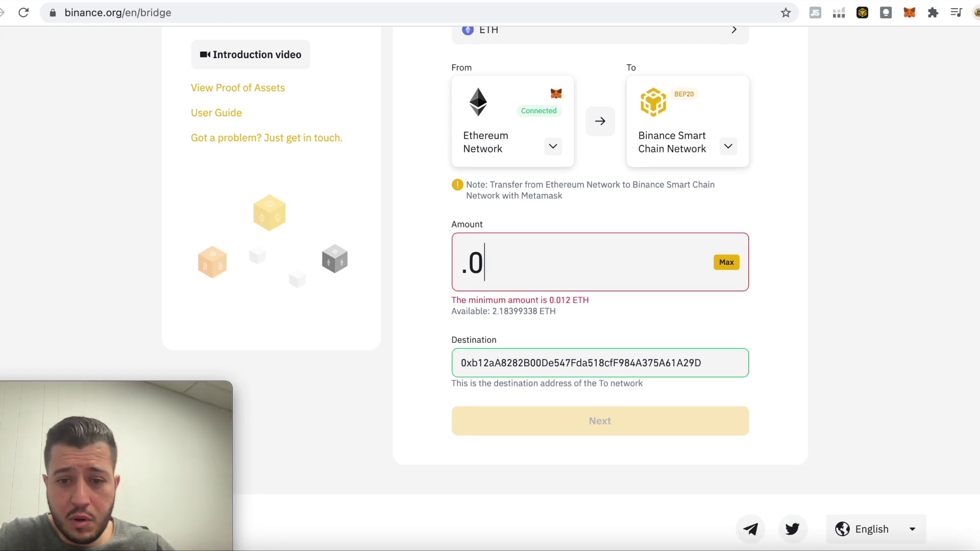
# - Set the transfer amount to 0.03 ETH, written with a leading zero
pyautogui.write('1')
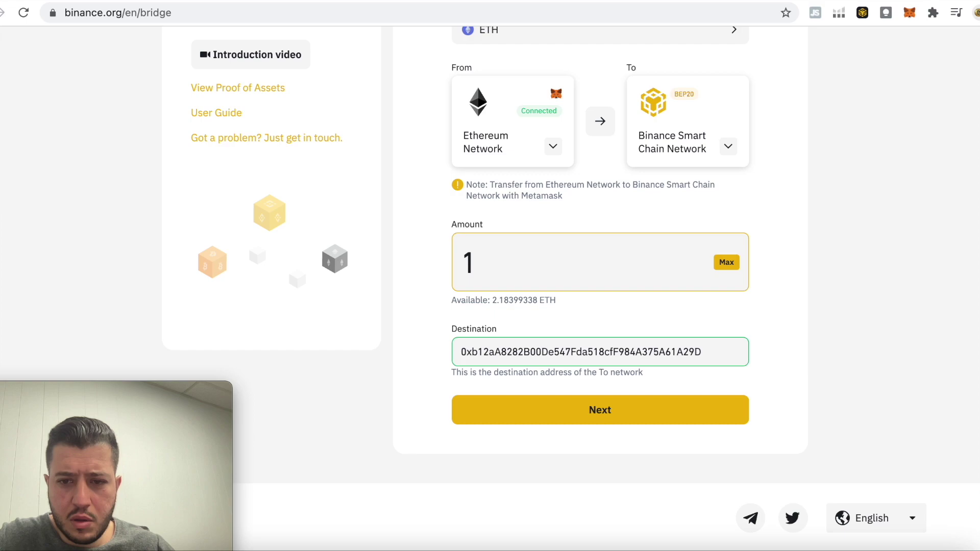
pyautogui.press('BackSpace')
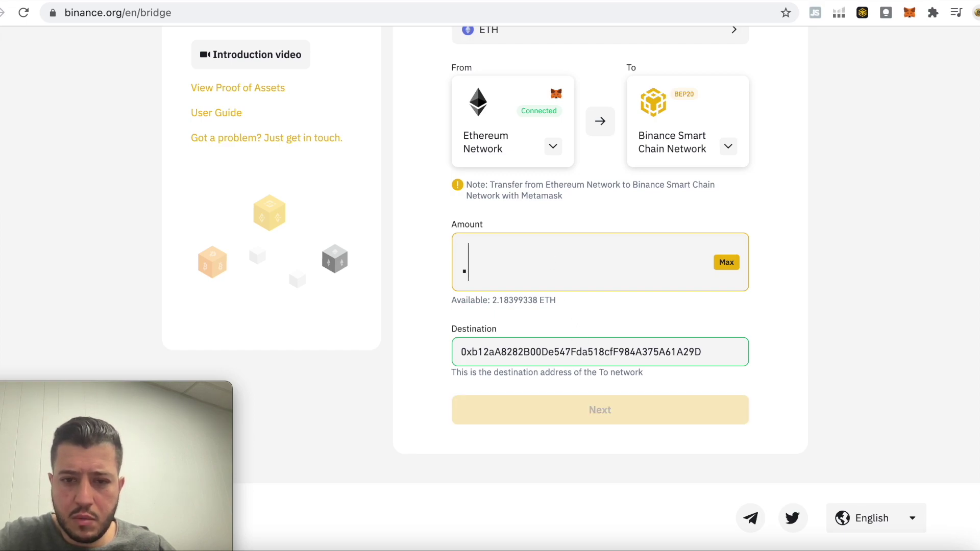
pyautogui.write('0.03')
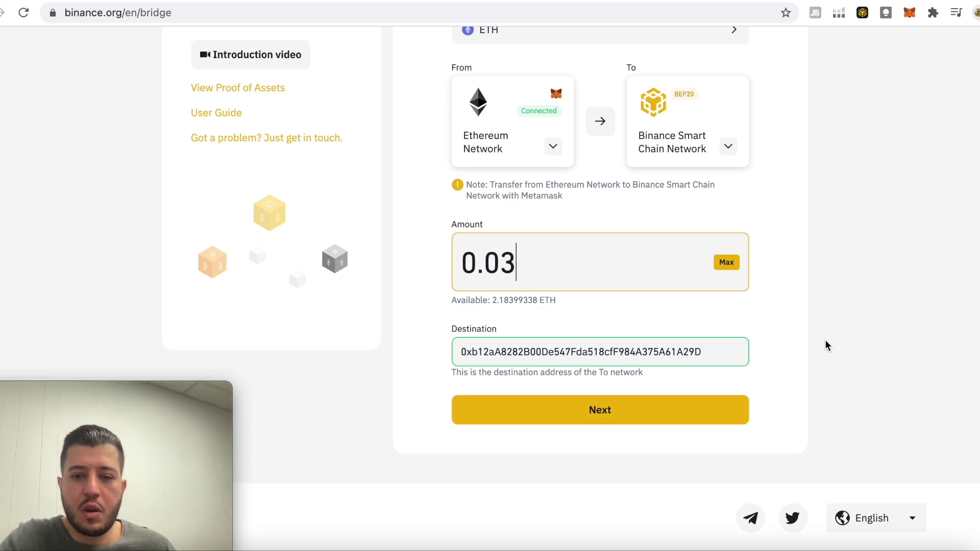
# - Proceed to the transfer summary and confirm sending 0.03 ETH from the ETH Network to Binance Smart Chain Network
pyautogui.click(561, 408)
pyautogui.click(555, 417)
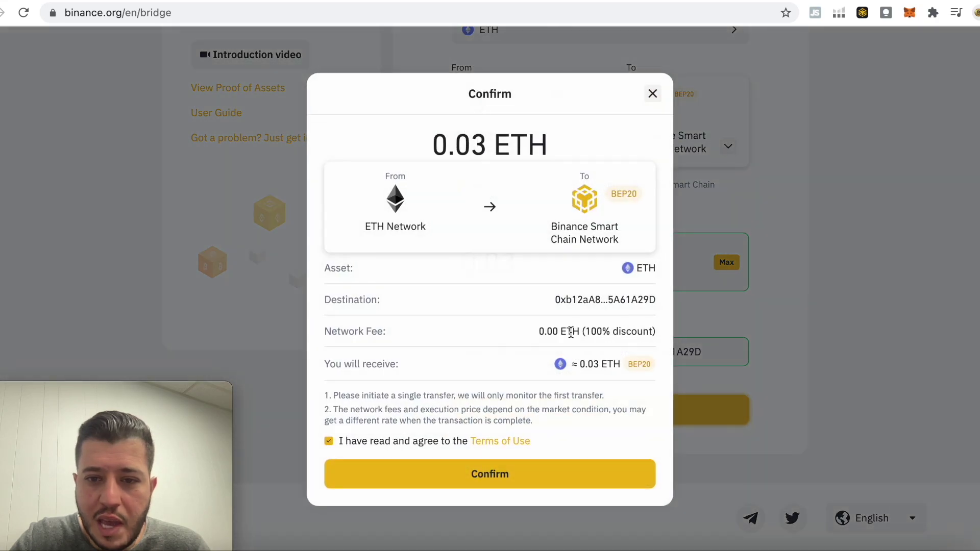
pyautogui.click(452, 482)
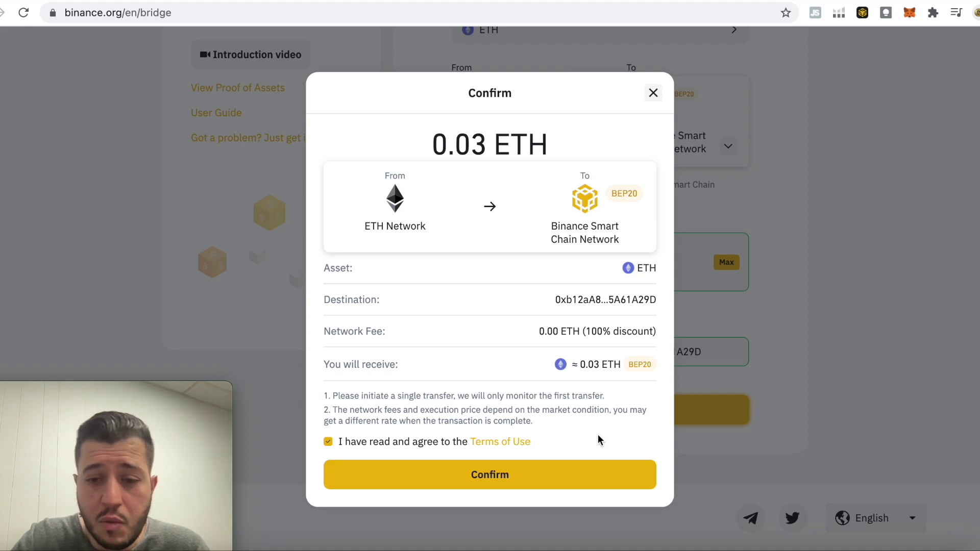
pyautogui.click(590, 472)
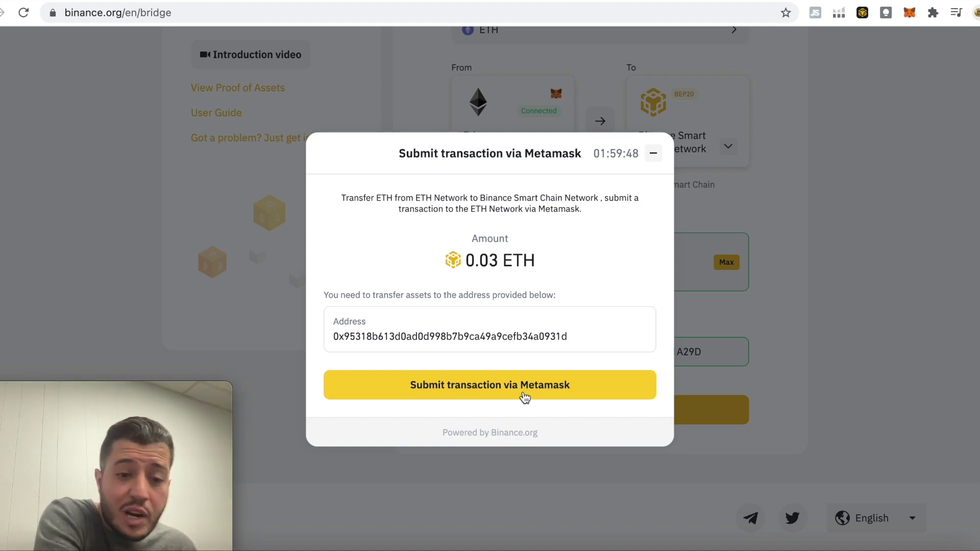
# - Submit and confirm the 0.03 ETH bridge transaction via MetaMask, and view the details of the pending Send ETH transaction
pyautogui.click(524, 397)
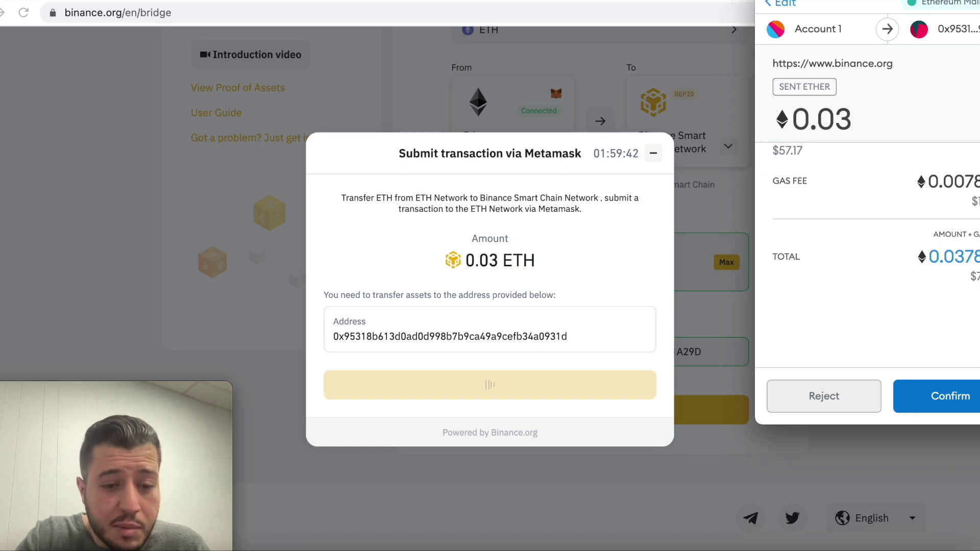
pyautogui.click(977, 398)
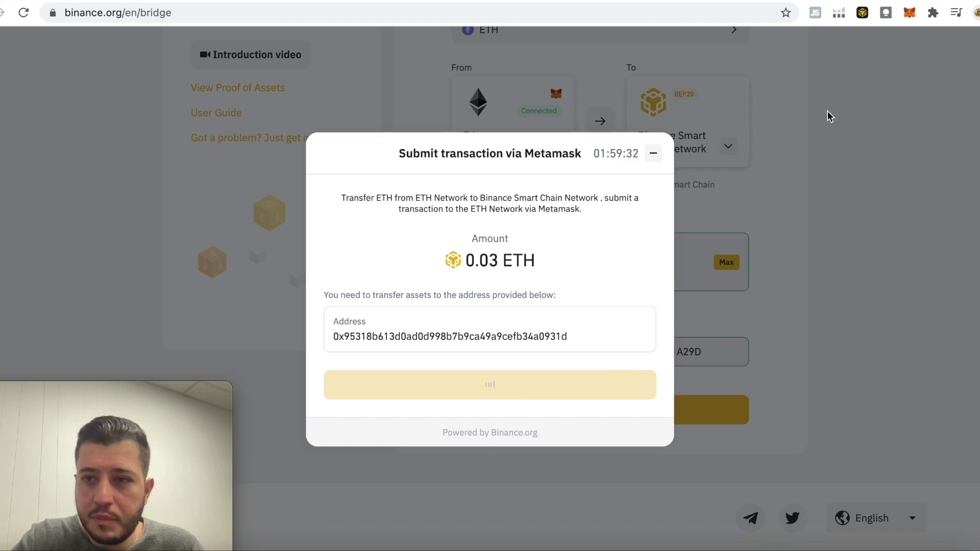
pyautogui.click(909, 13)
pyautogui.click(834, 331)
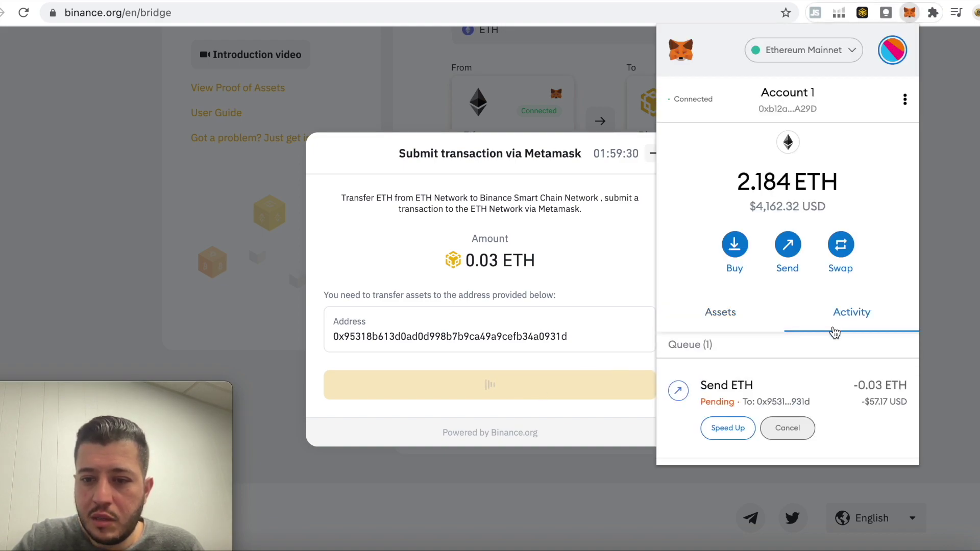
pyautogui.click(845, 413)
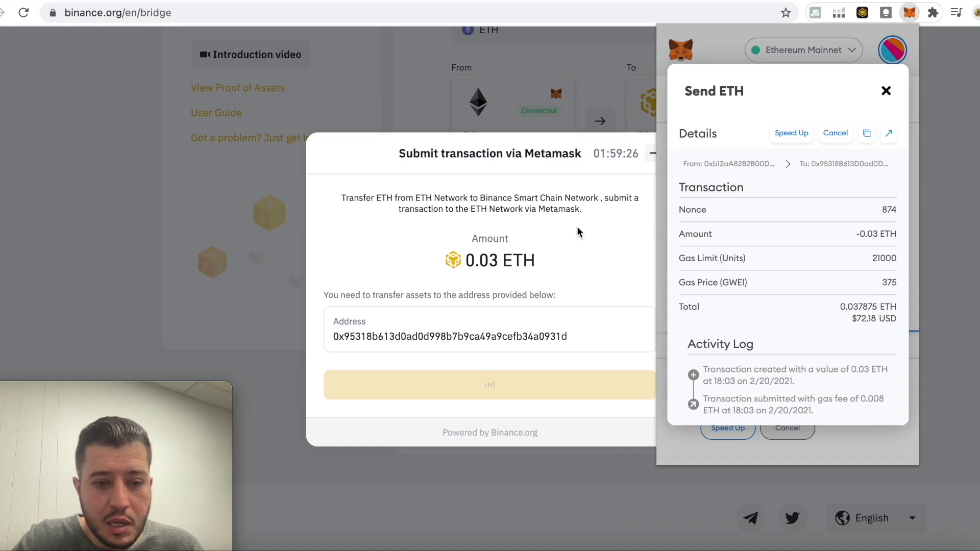
pyautogui.click(885, 91)
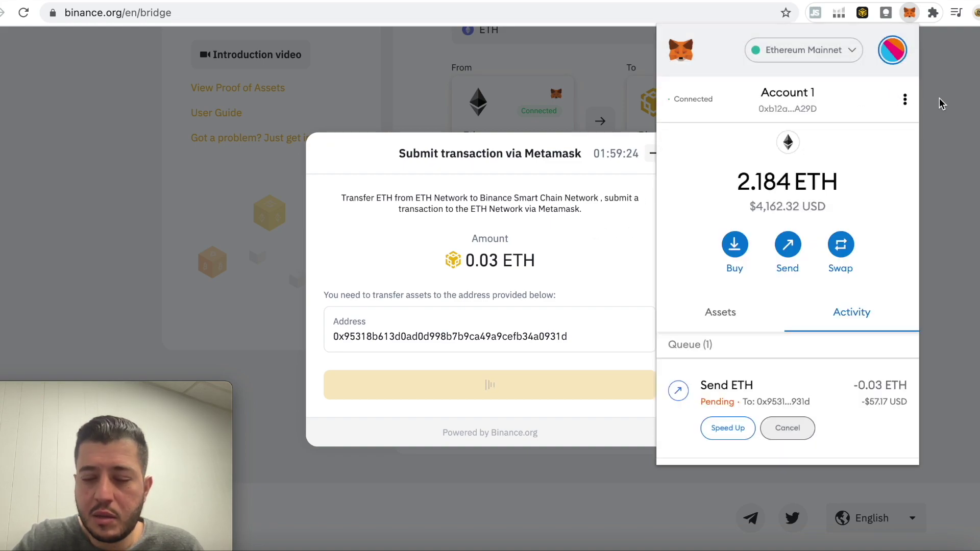
pyautogui.press('Escape')
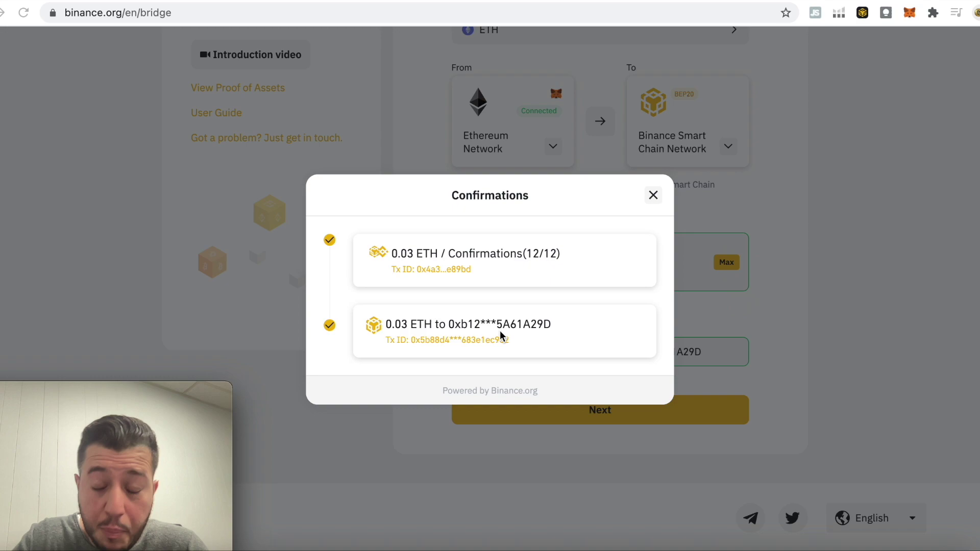
# - Close the completed bridge confirmations and, after checking the ETH balance, switch the MetaMask wallet to the BSC network
pyautogui.click(652, 197)
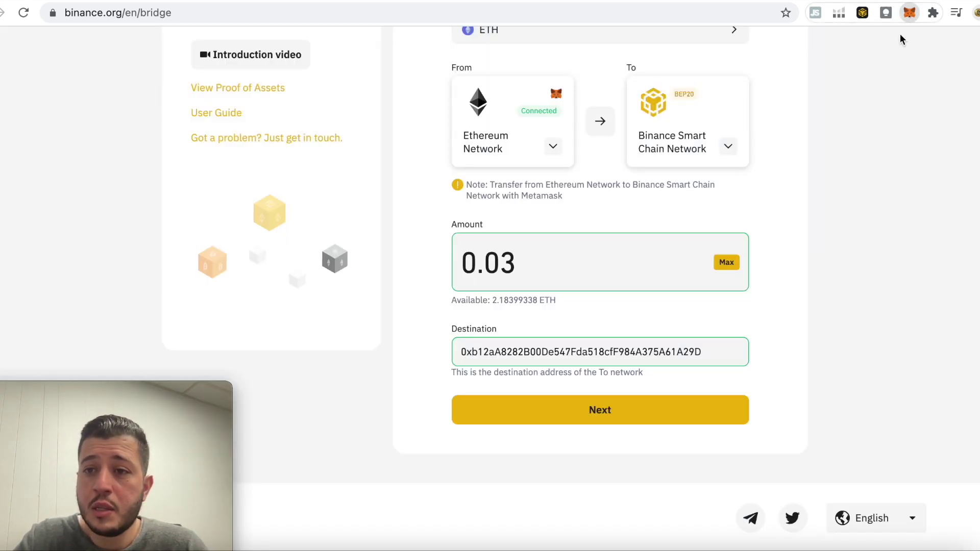
pyautogui.click(910, 13)
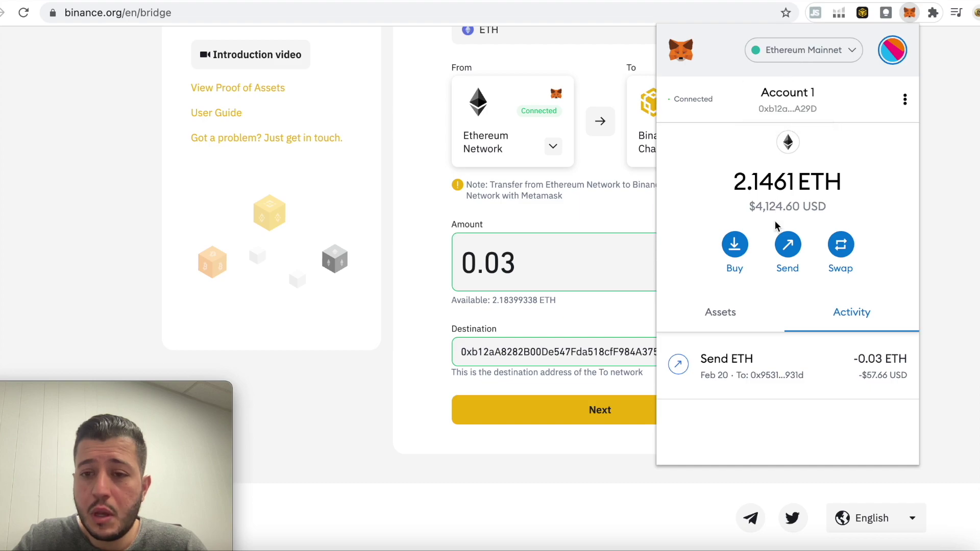
pyautogui.moveTo(735, 183); pyautogui.dragTo(812, 184)
pyautogui.click(812, 184)
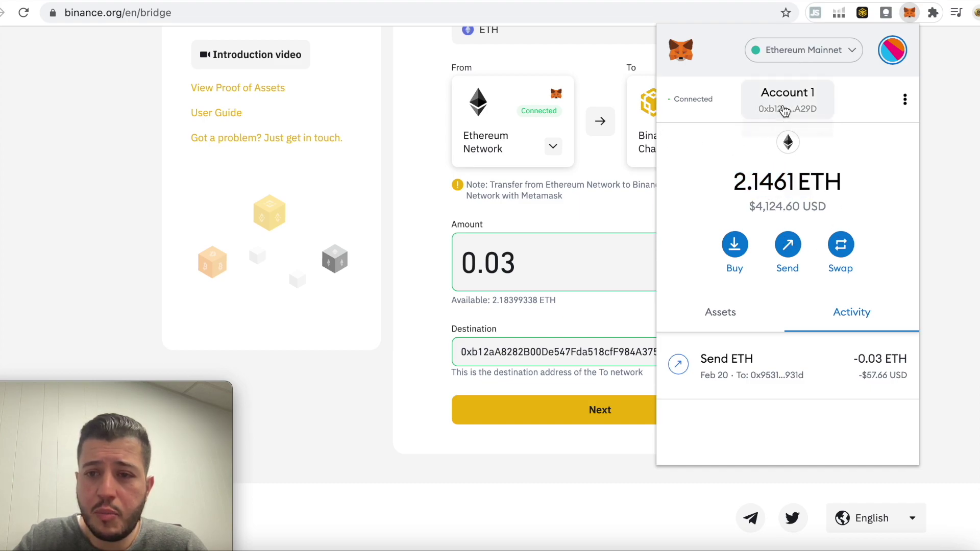
pyautogui.click(804, 51)
pyautogui.click(723, 322)
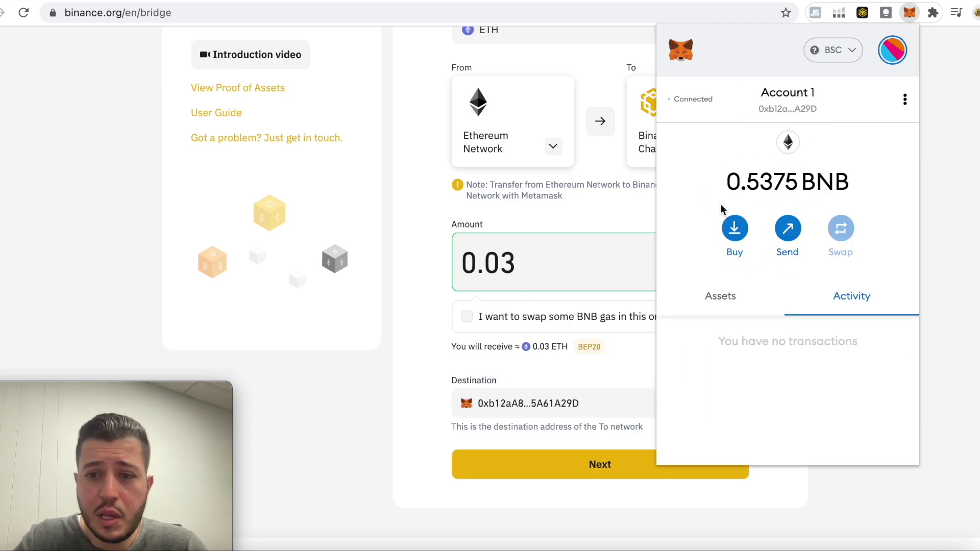
# - Try to find and add an ETH token to the BSC wallet's assets in MetaMask
pyautogui.click(747, 303)
pyautogui.click(784, 409)
pyautogui.write('eth')
pyautogui.click(819, 220)
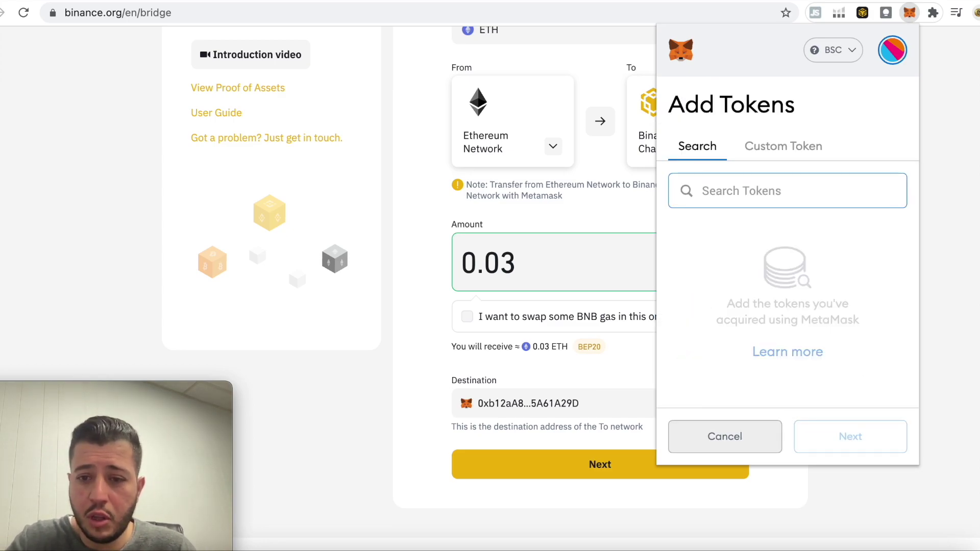
pyautogui.click(949, 161)
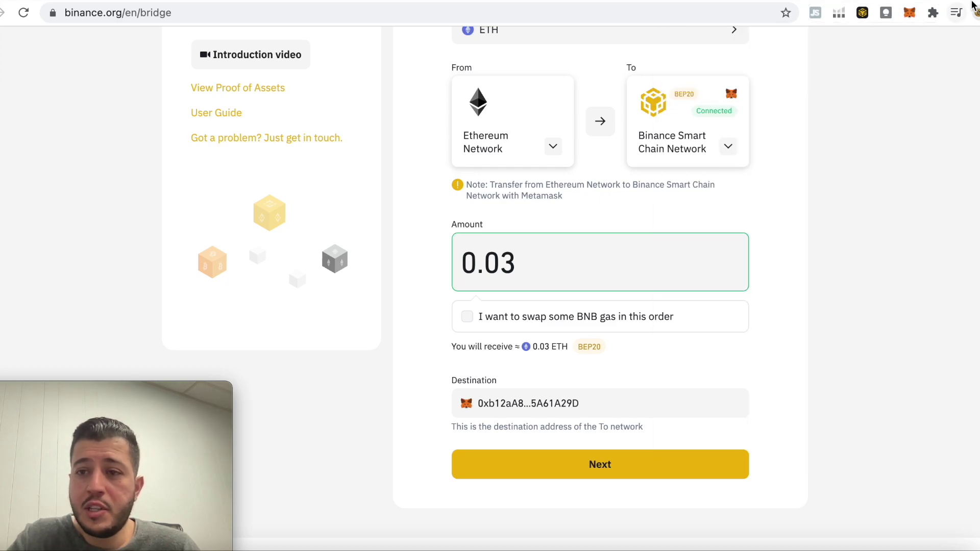
# - Go to pancakeswap.finance in a new tab and connect the site to MetaMask with Account 1
pyautogui.hotkey('ctrl', 't')
pyautogui.write('panca')
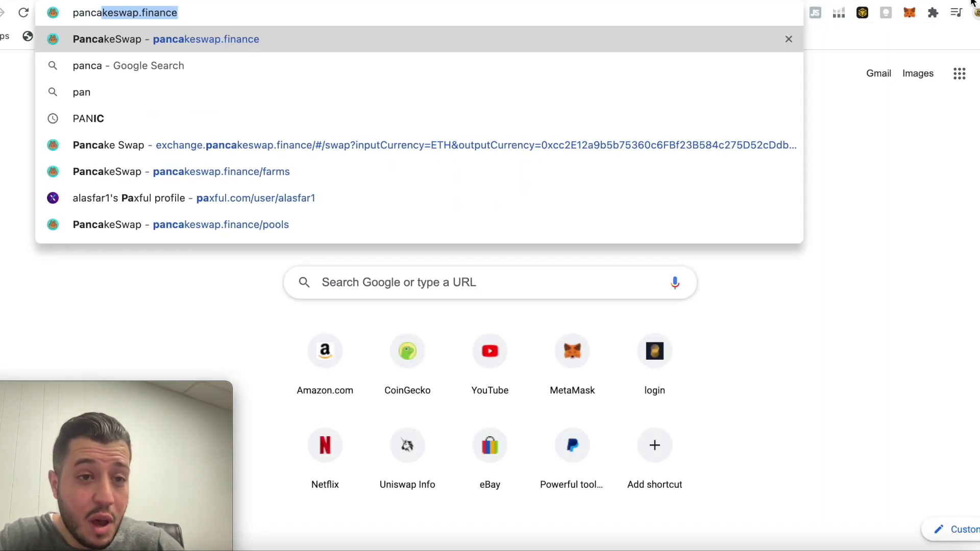
pyautogui.press('Return')
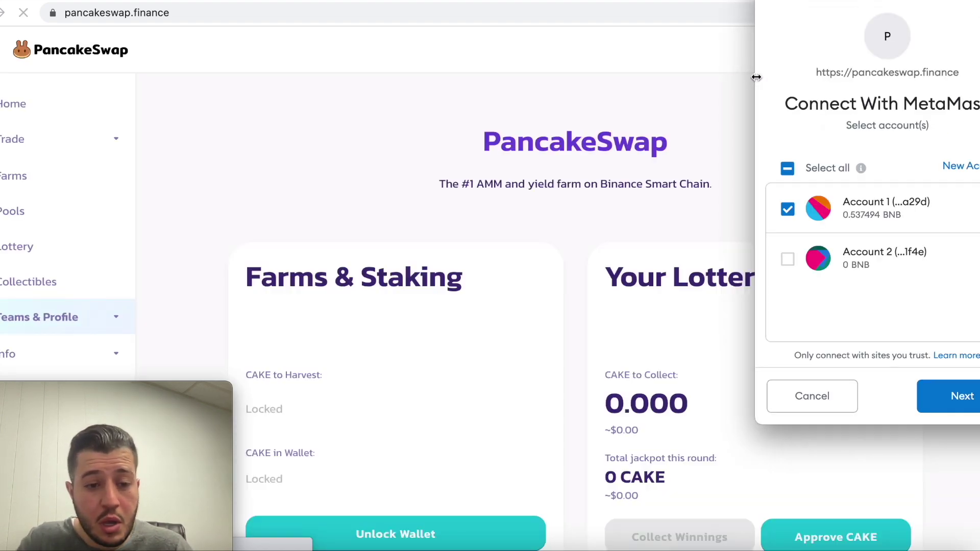
pyautogui.click(963, 406)
pyautogui.click(955, 397)
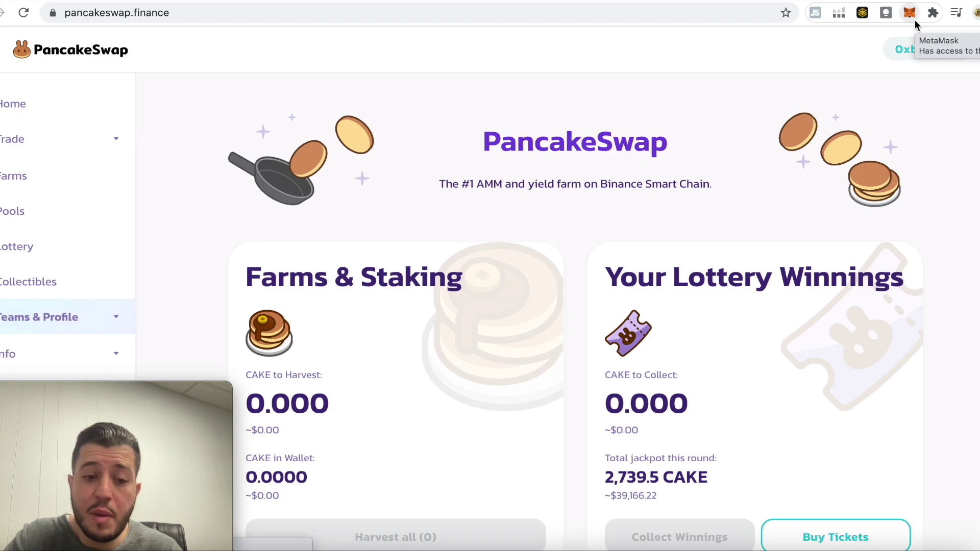
# - Switch the MetaMask network to Ethereum Mainnet and back to BSC on the PancakeSwap site
pyautogui.click(911, 15)
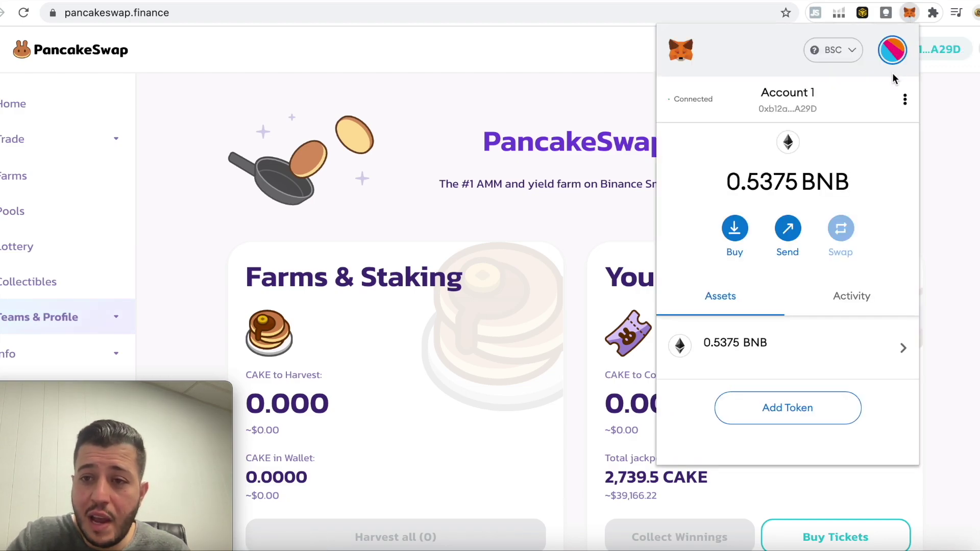
pyautogui.click(852, 61)
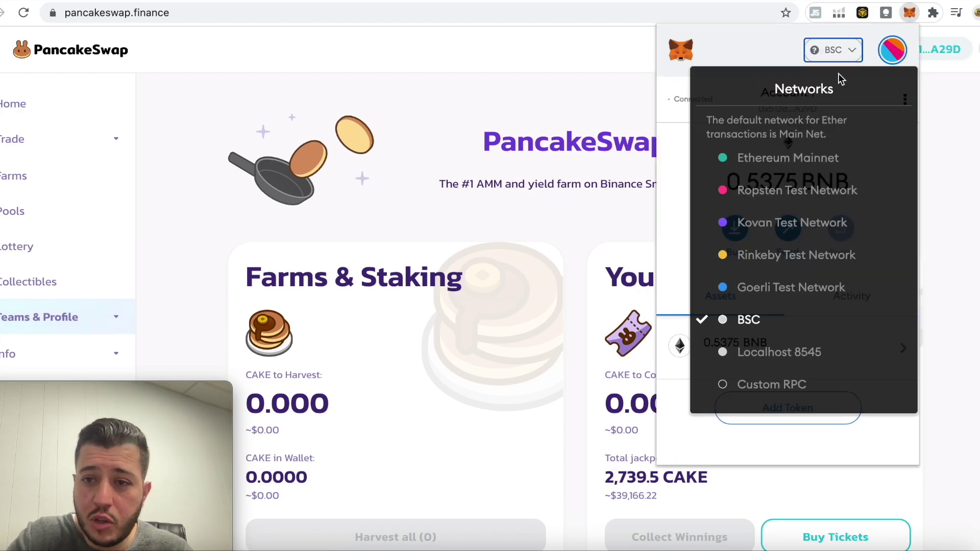
pyautogui.click(816, 159)
pyautogui.click(942, 72)
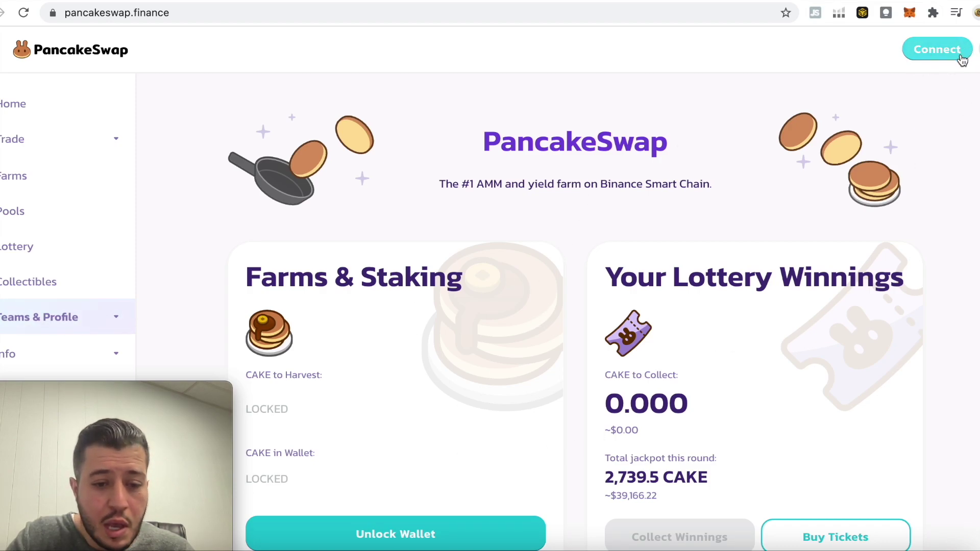
pyautogui.click(910, 13)
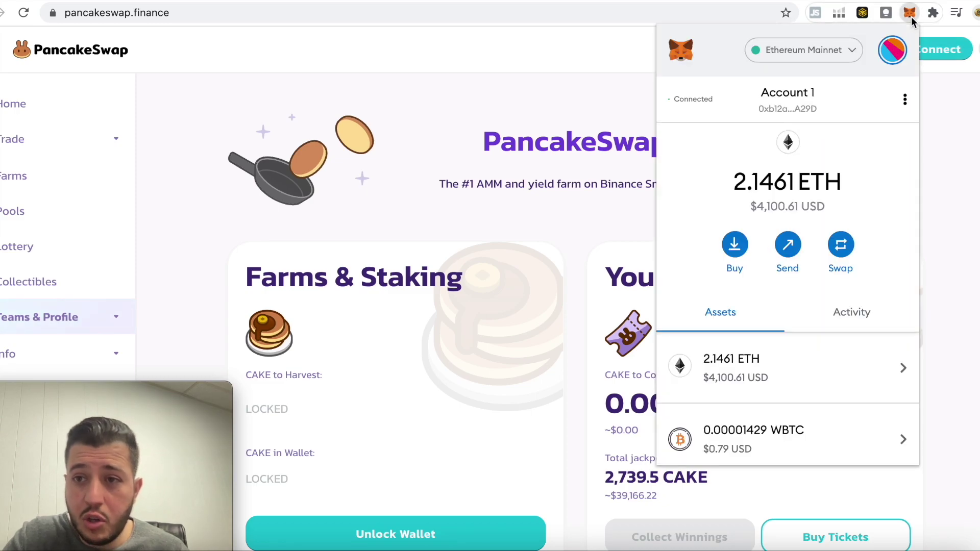
pyautogui.click(833, 53)
pyautogui.click(768, 320)
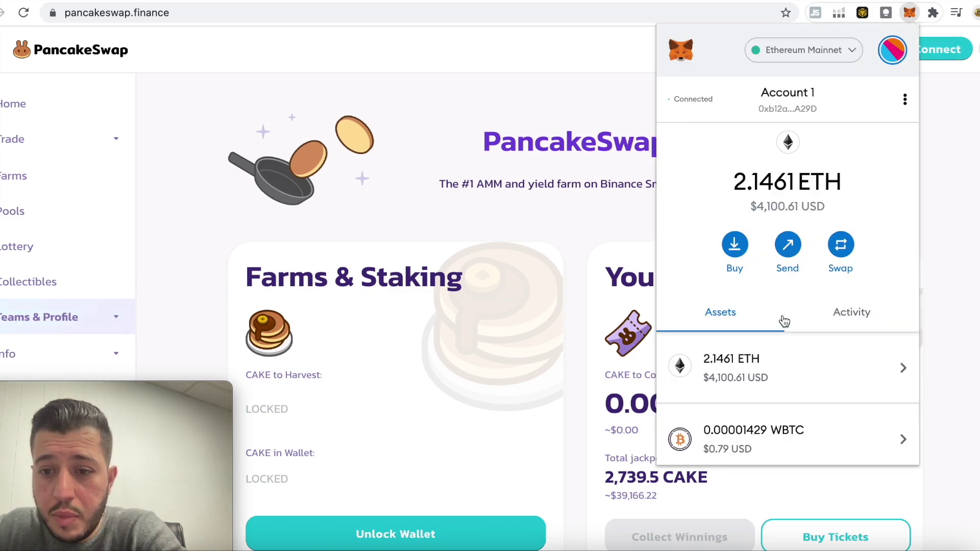
pyautogui.click(960, 233)
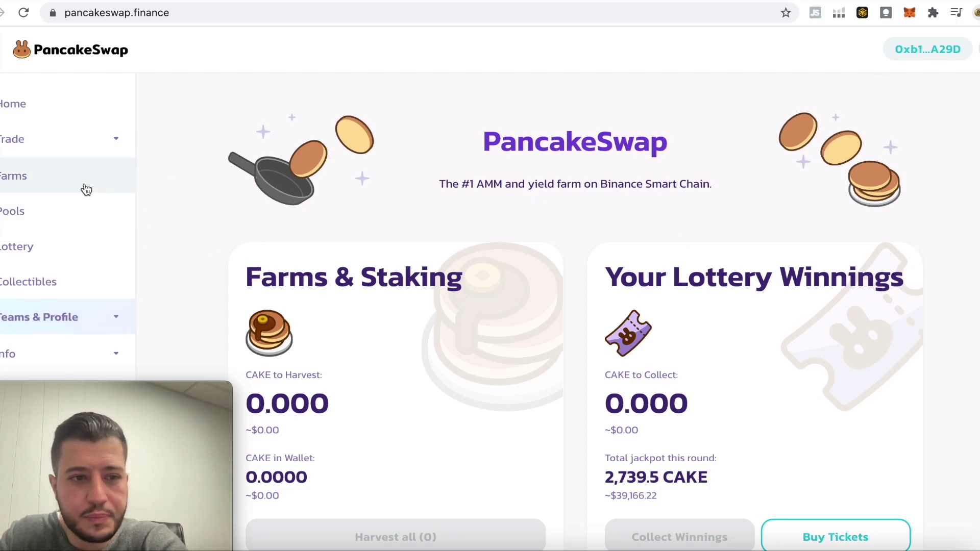
# - Visit the PancakeSwap Farms page and open the Exchange page for trading
pyautogui.click(53, 176)
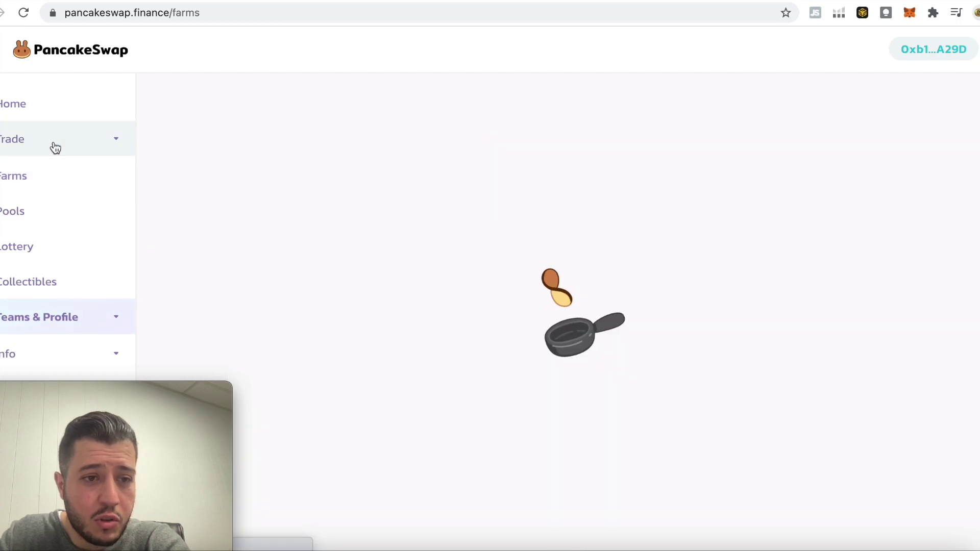
pyautogui.click(105, 147)
pyautogui.click(23, 185)
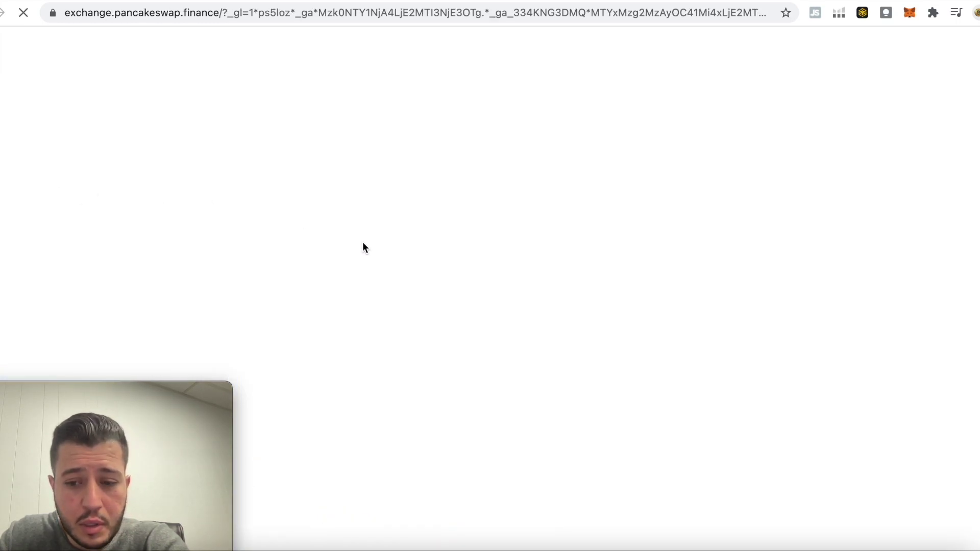
# - Switch to VPN Unlimited, stop the AU-Sydney VPN connection and return to the PancakeSwap exchange
pyautogui.click(842, 542)
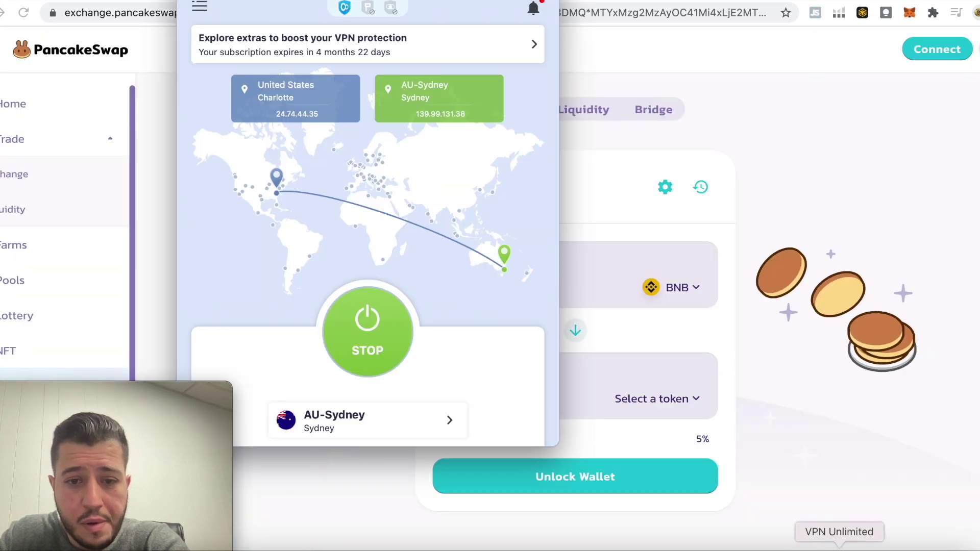
pyautogui.click(390, 356)
pyautogui.press('Escape')
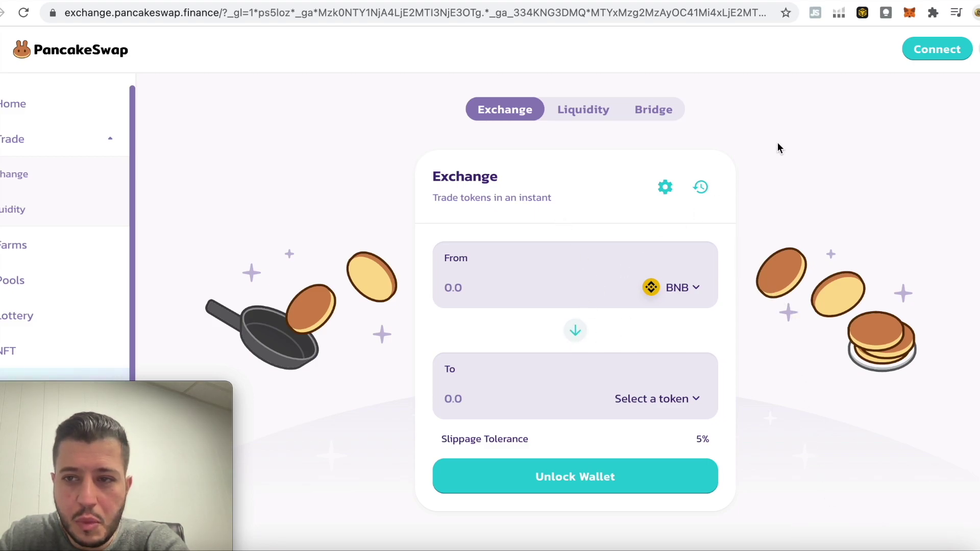
# - Connect the PancakeSwap exchange to the MetaMask wallet with Account 1
pyautogui.click(937, 49)
pyautogui.click(492, 202)
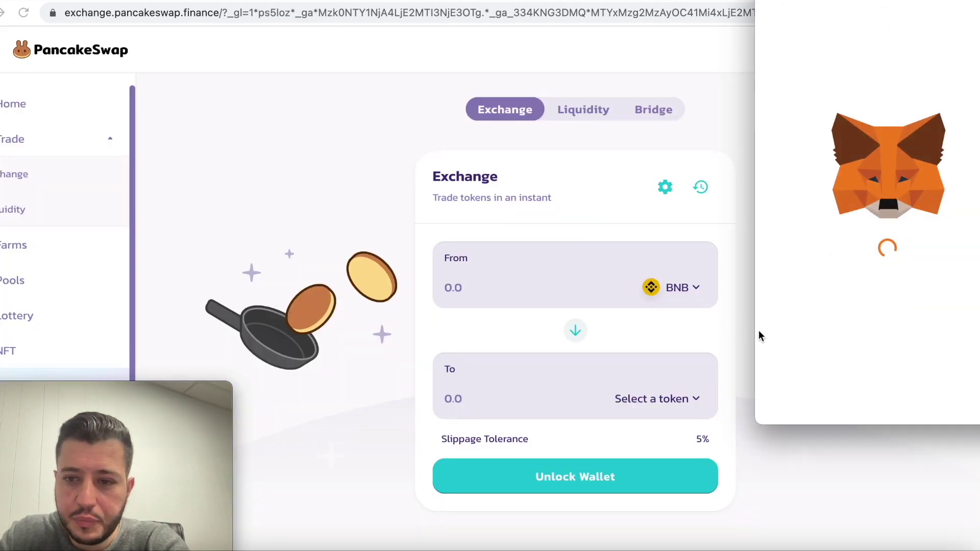
pyautogui.click(945, 396)
pyautogui.click(937, 396)
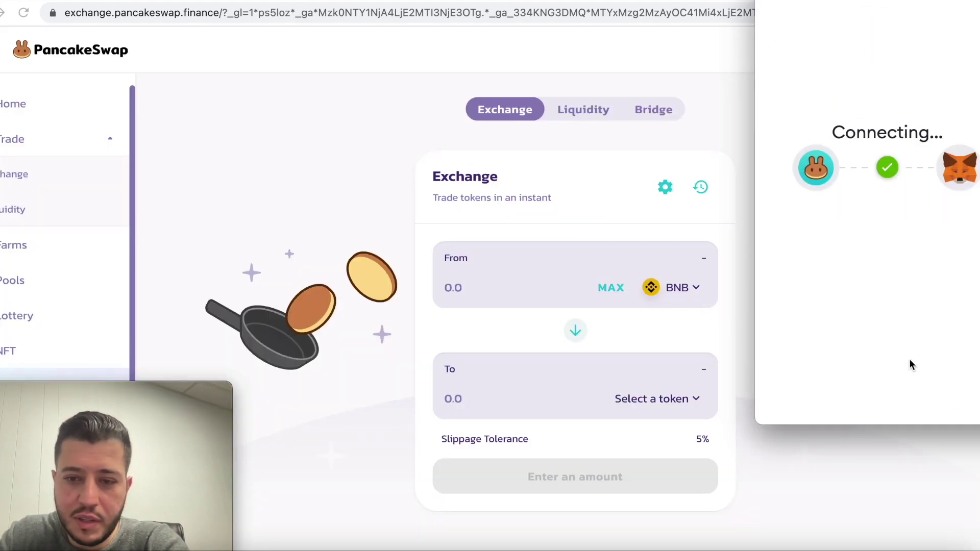
# - Set up the swap from ETH to BNB using the maximum amount of 0.03 ETH
pyautogui.click(577, 331)
pyautogui.click(628, 300)
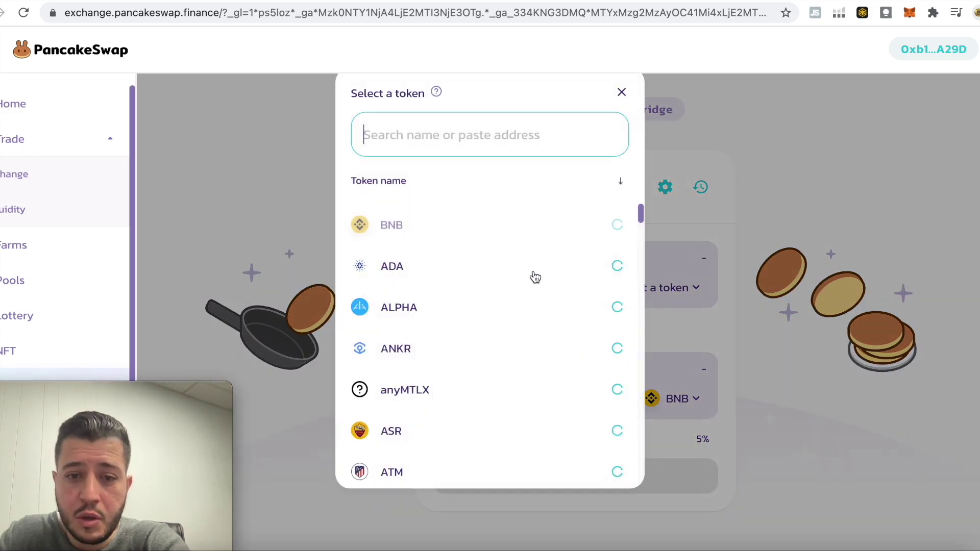
pyautogui.write('eth')
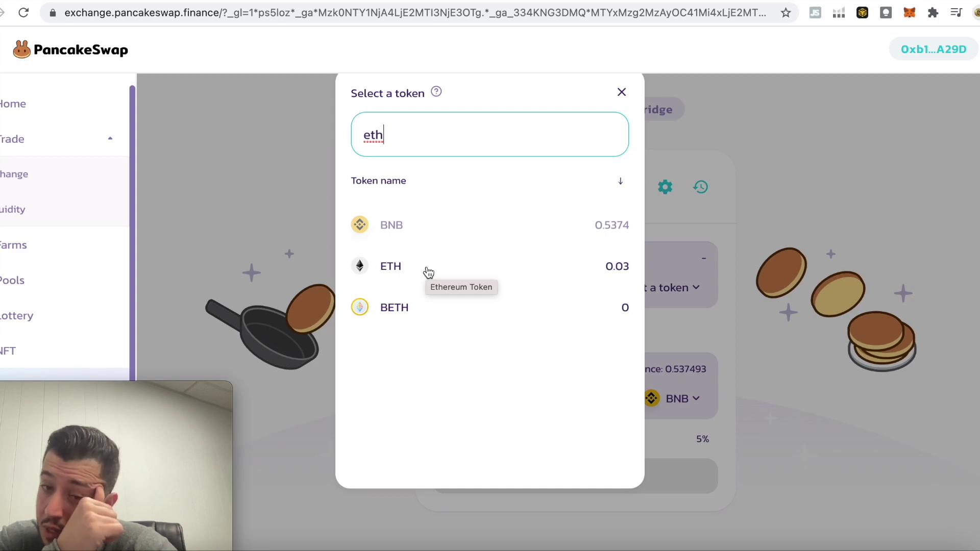
pyautogui.click(621, 276)
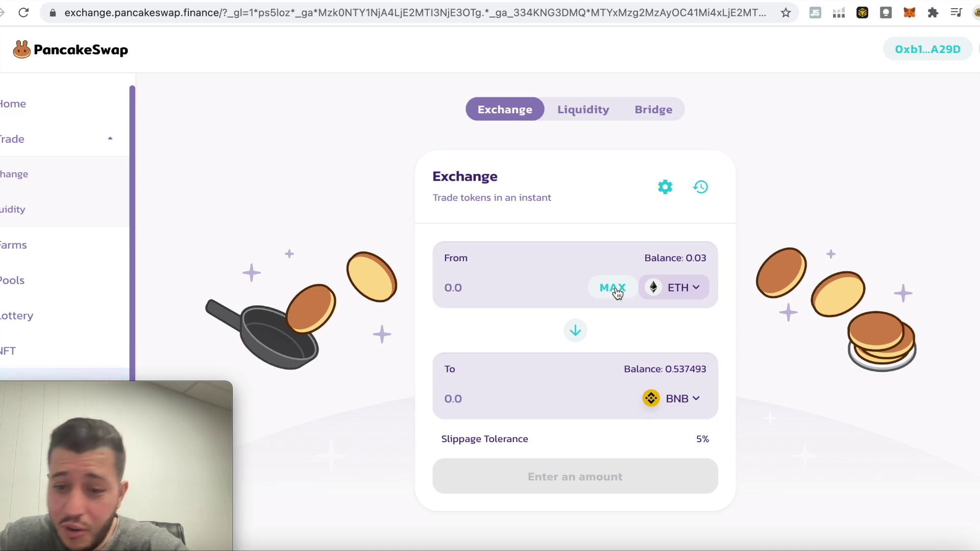
pyautogui.click(613, 287)
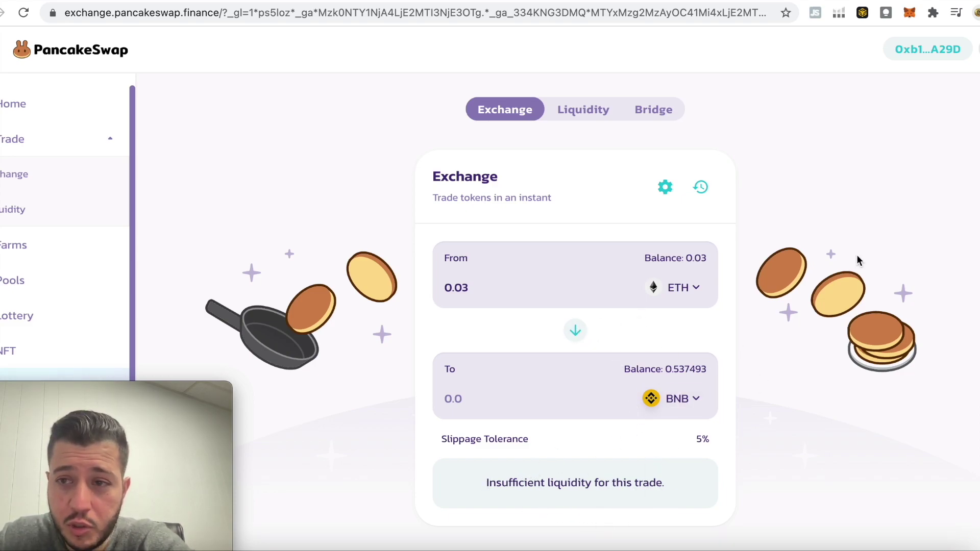
# - Check the active network and BNB balance of Account 1 in MetaMask, and return to the exchange
pyautogui.click(909, 12)
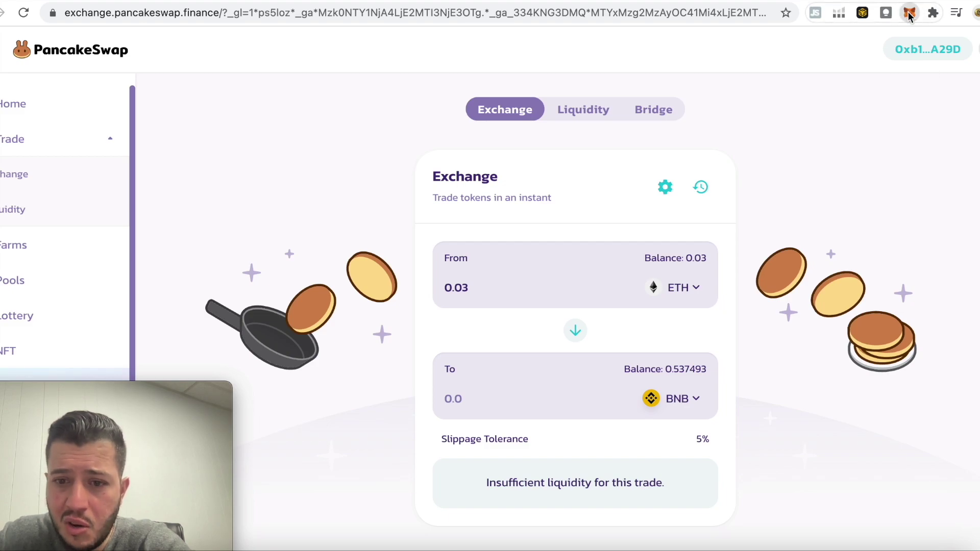
pyautogui.click(930, 176)
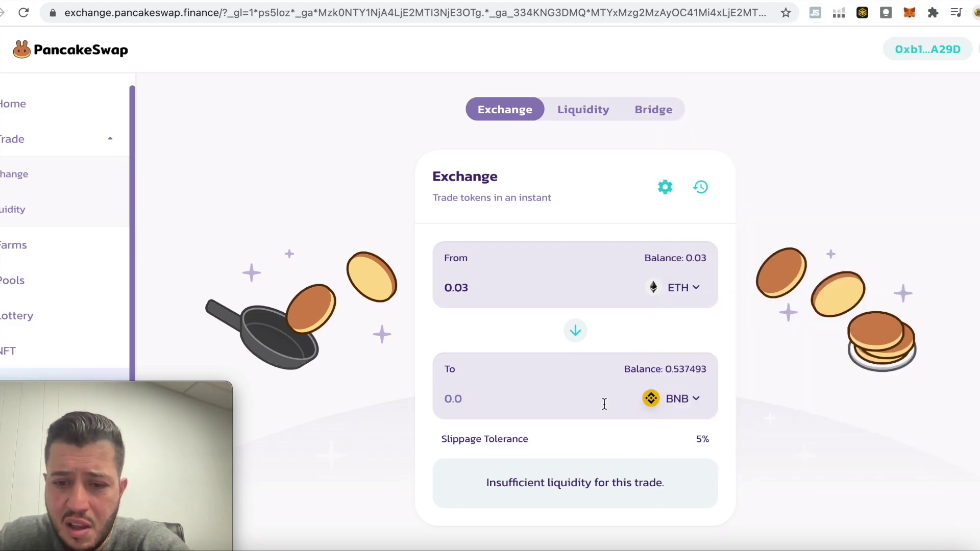
pyautogui.click(914, 15)
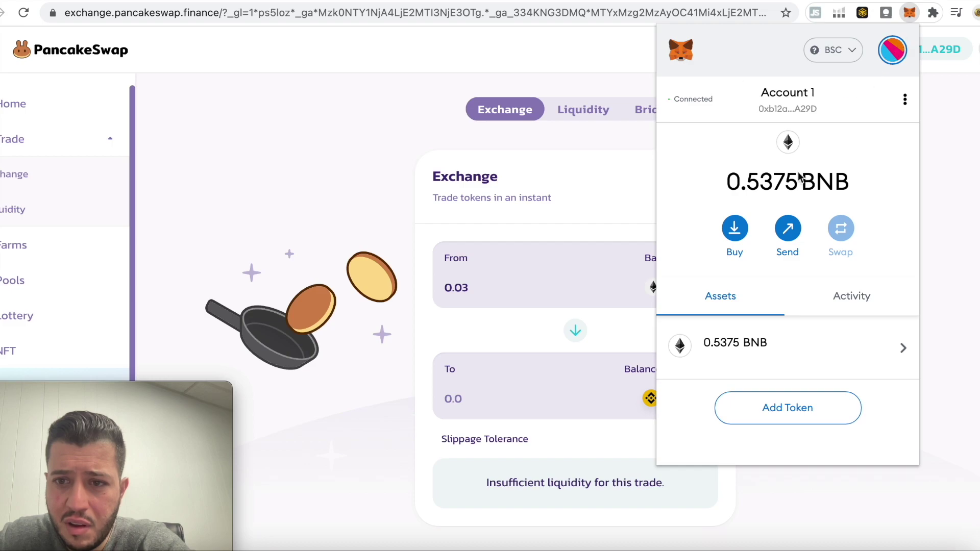
pyautogui.click(278, 183)
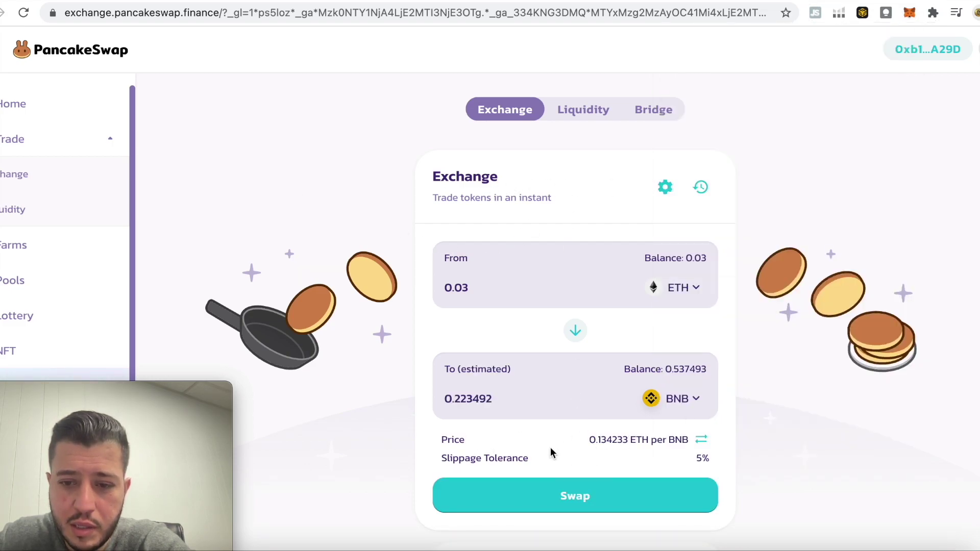
# - Submit the swap of 0.03 ETH for BNB and confirm the transaction in MetaMask
pyautogui.click(558, 496)
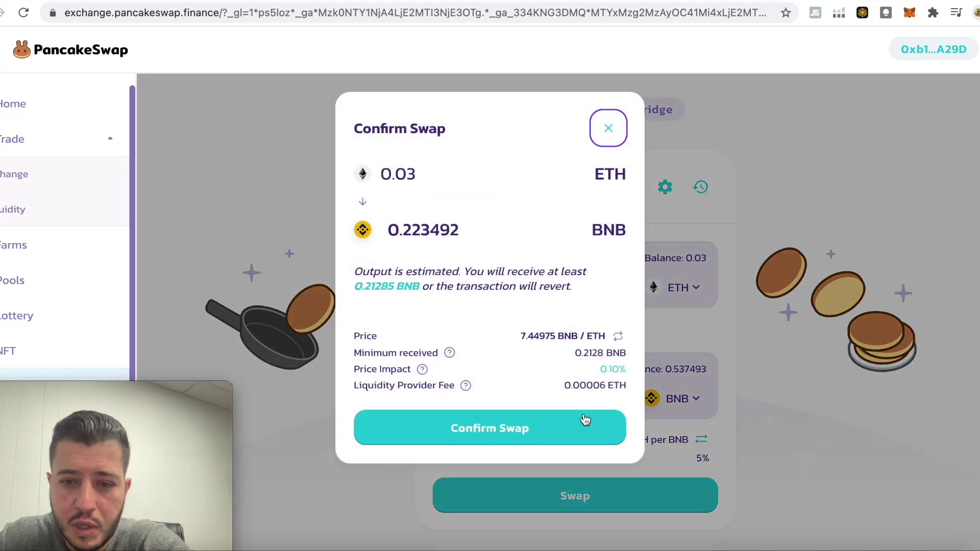
pyautogui.click(564, 425)
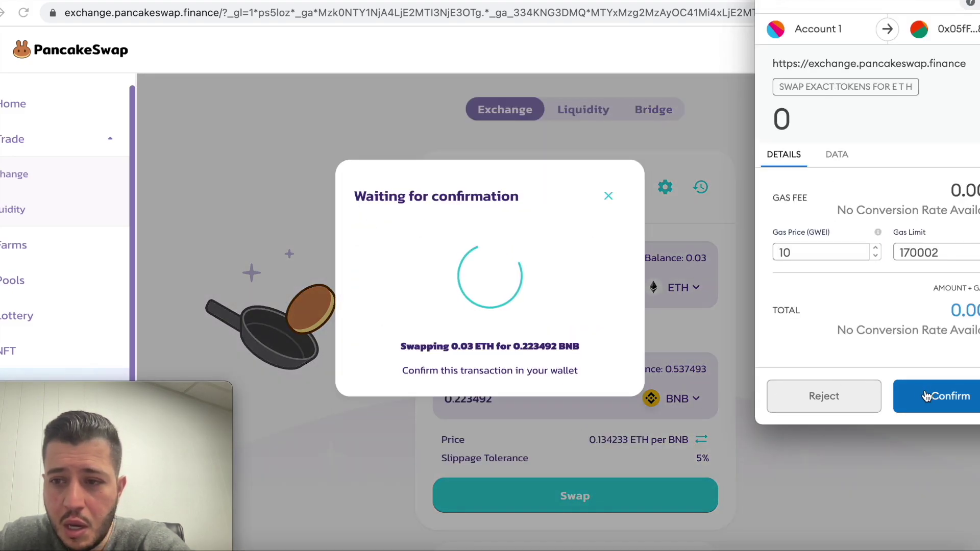
pyautogui.click(927, 396)
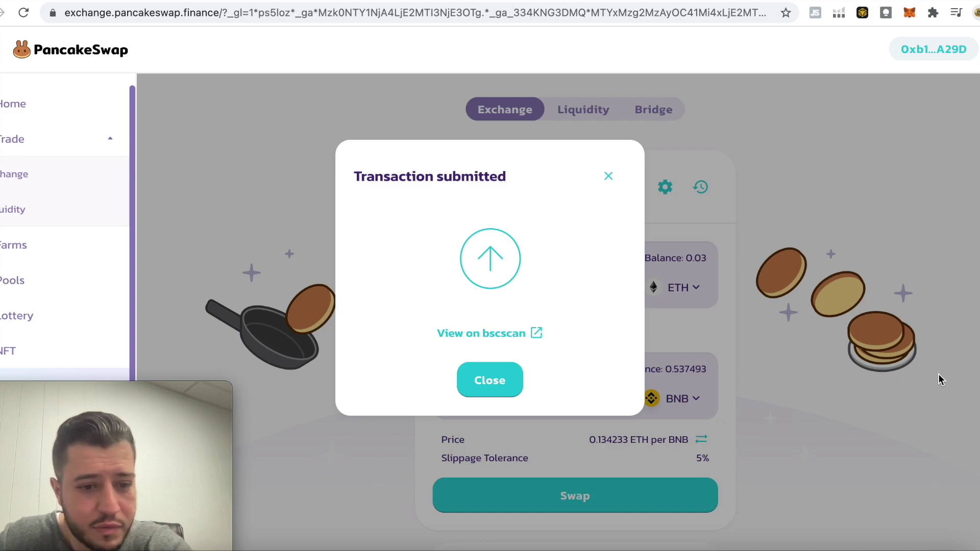
# - View the submitted swap on BscScan and examine its status, transferred tokens and transaction fee
pyautogui.click(523, 334)
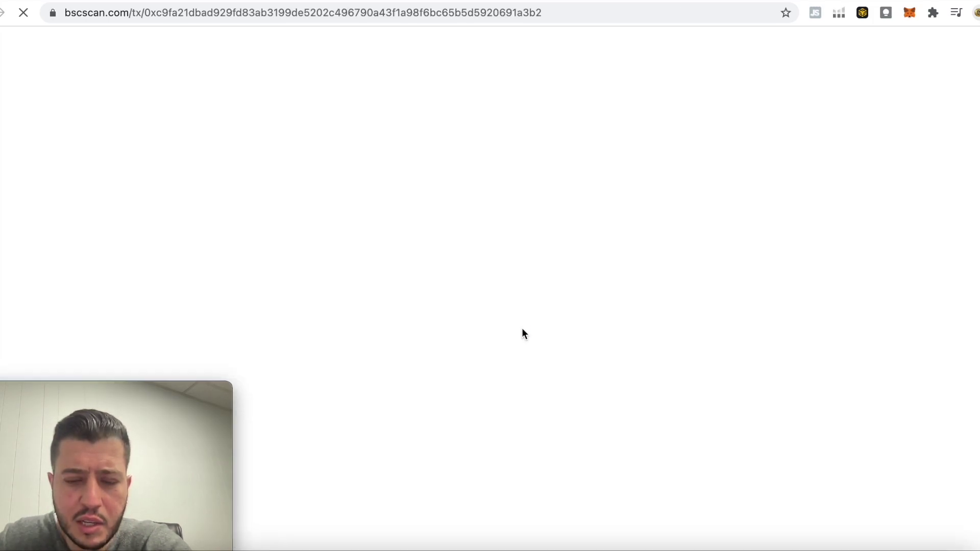
pyautogui.click(946, 2)
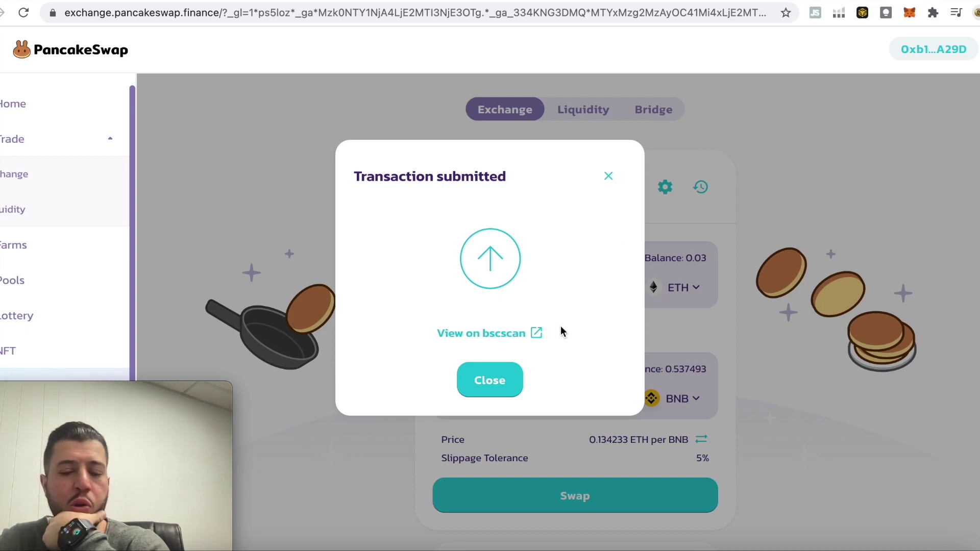
pyautogui.click(520, 339)
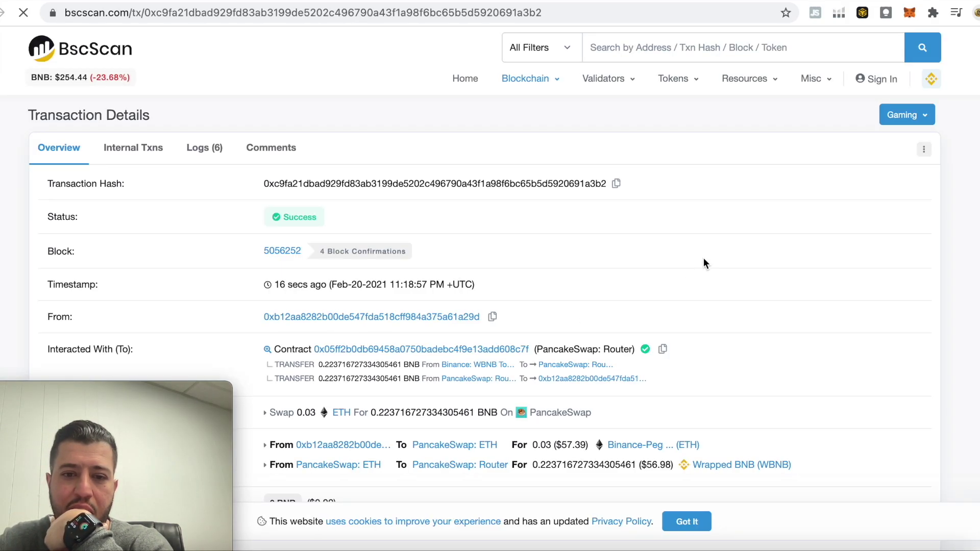
pyautogui.scroll(-3, 590, 237)
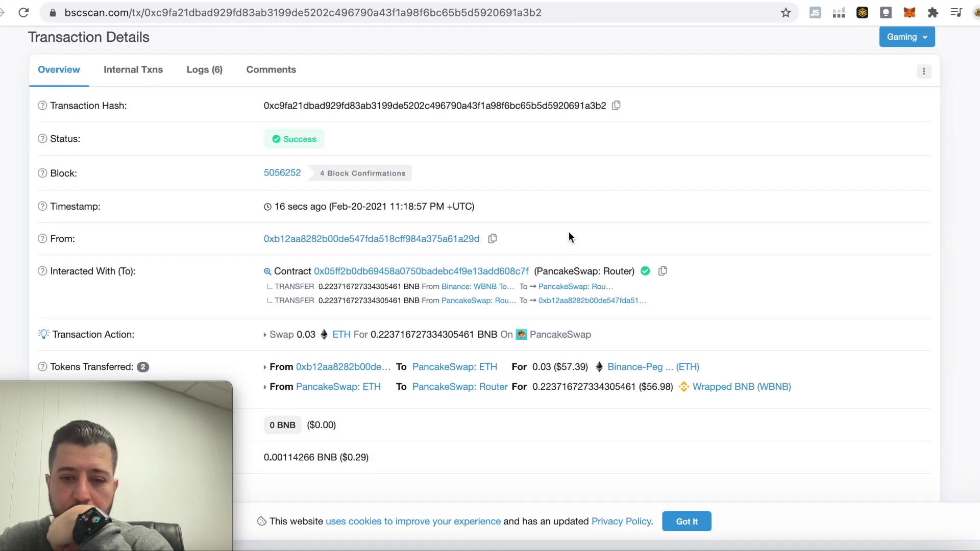
pyautogui.scroll(-2, 453, 353)
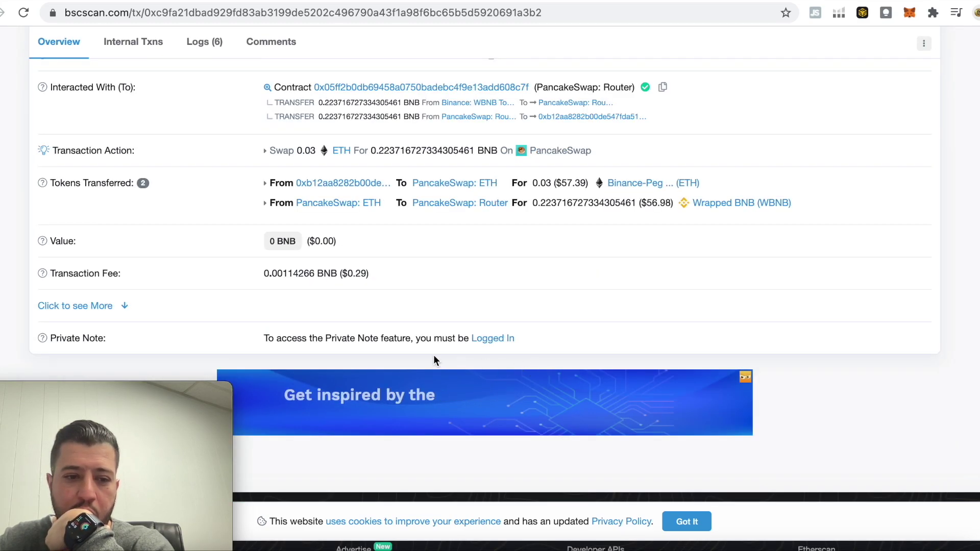
pyautogui.moveTo(346, 272); pyautogui.dragTo(388, 278)
pyautogui.click(388, 278)
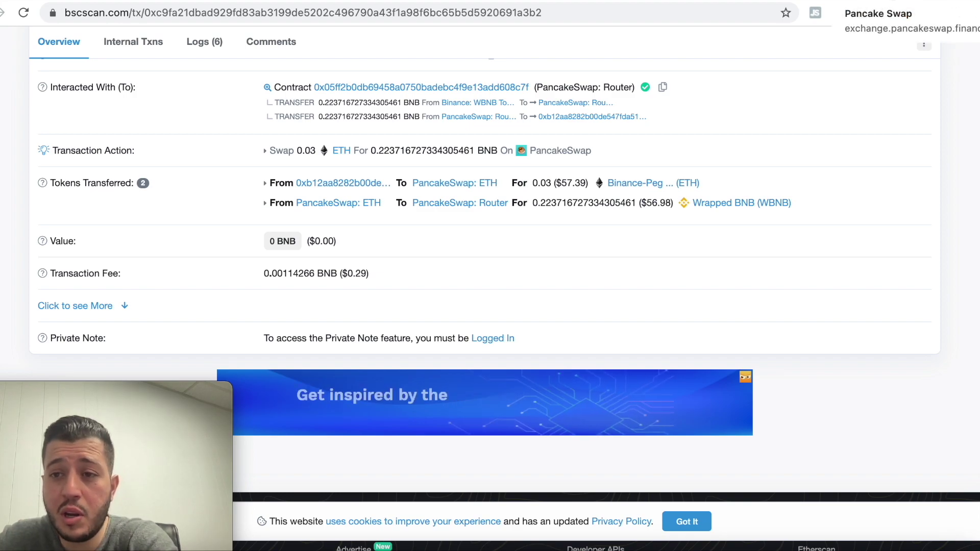
# - Return to the PancakeSwap exchange, dismiss the submitted-transaction dialog and reverse the swap direction to BNB to ETH
pyautogui.click(878, 1)
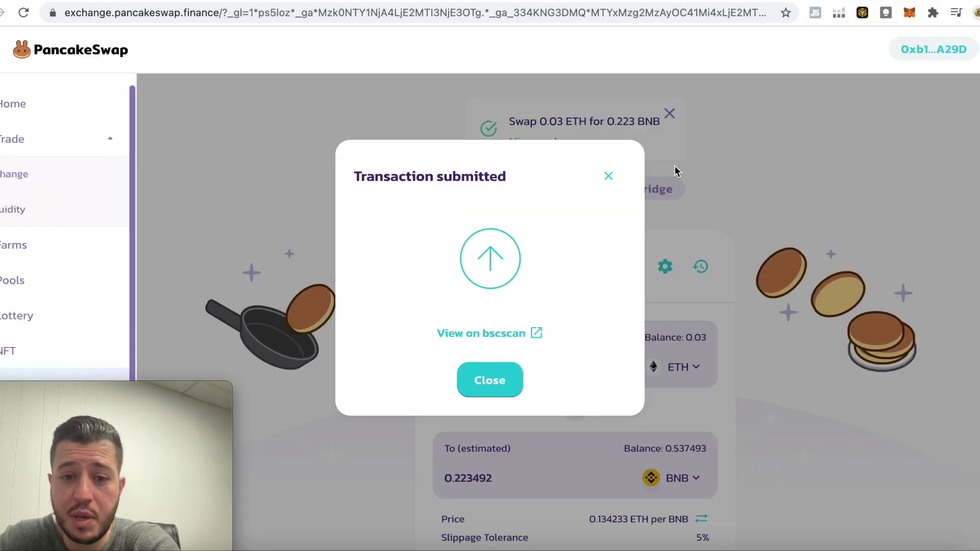
pyautogui.click(608, 176)
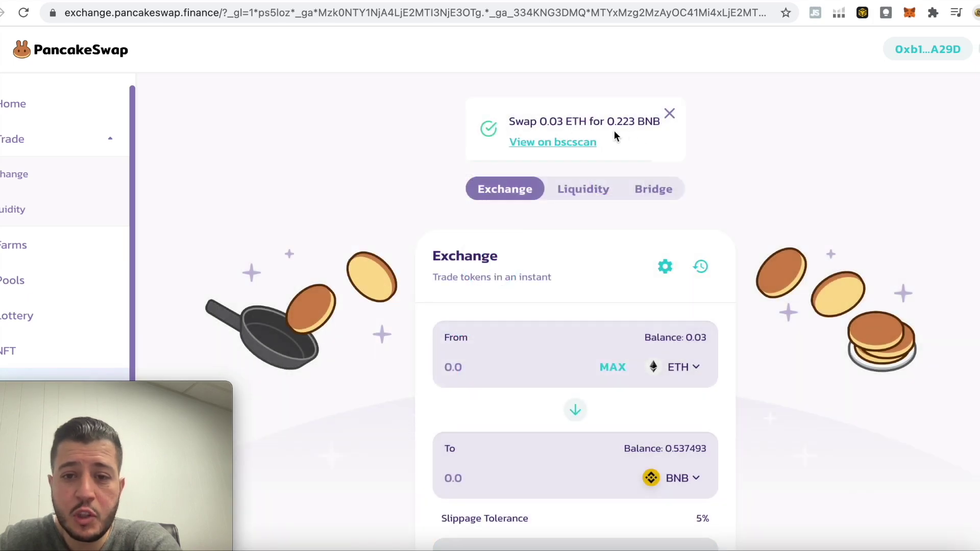
pyautogui.moveTo(502, 122); pyautogui.dragTo(615, 122)
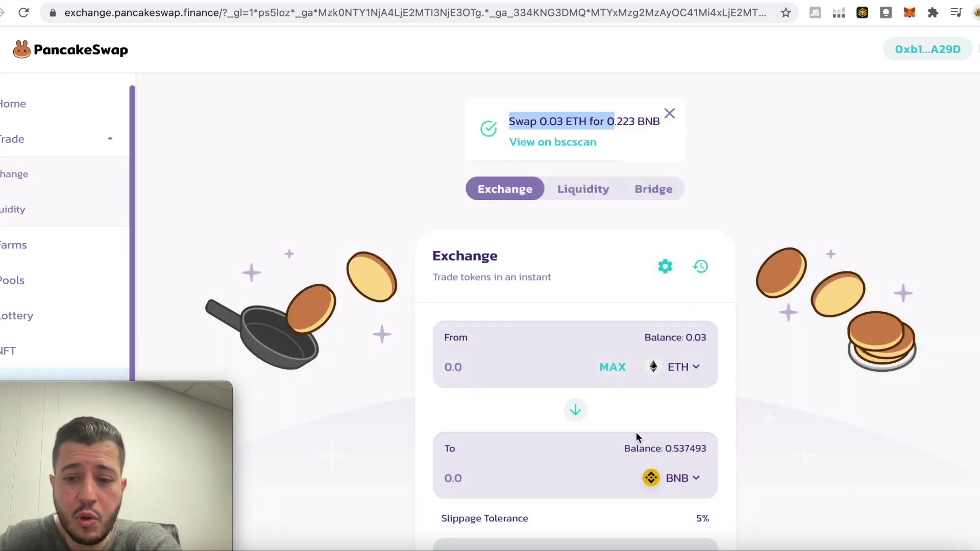
pyautogui.click(581, 413)
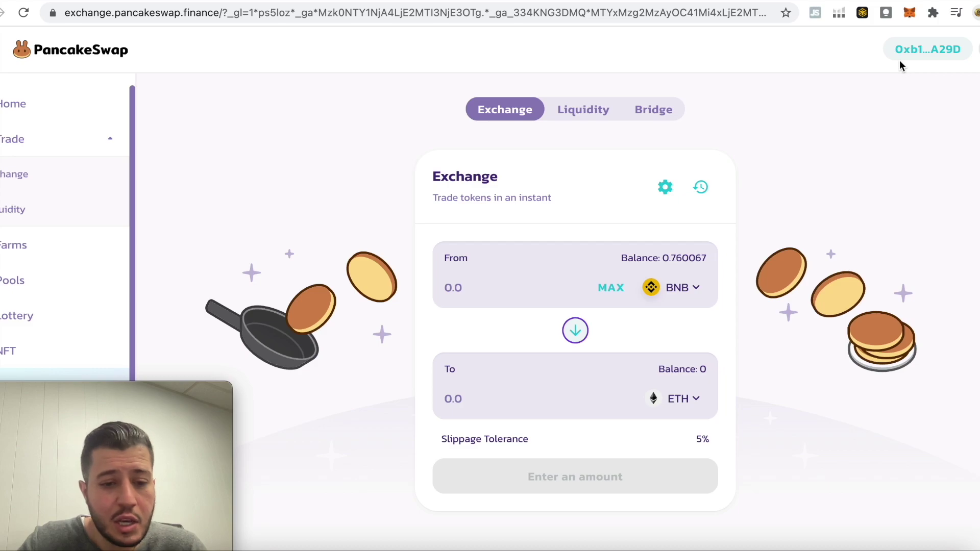
# - Check the BNB balance of Account 1 in MetaMask after the swap
pyautogui.click(909, 12)
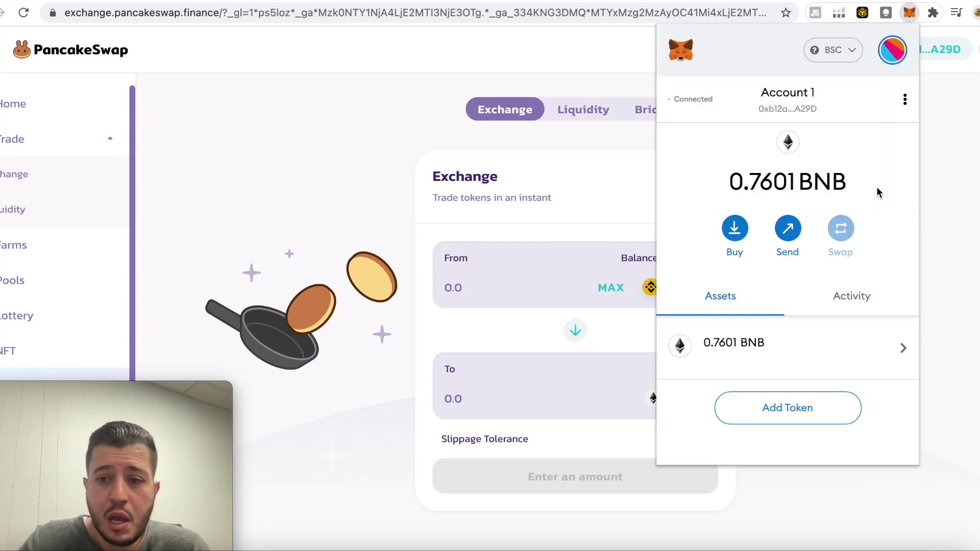
pyautogui.doubleClick(729, 190)
pyautogui.doubleClick(843, 184)
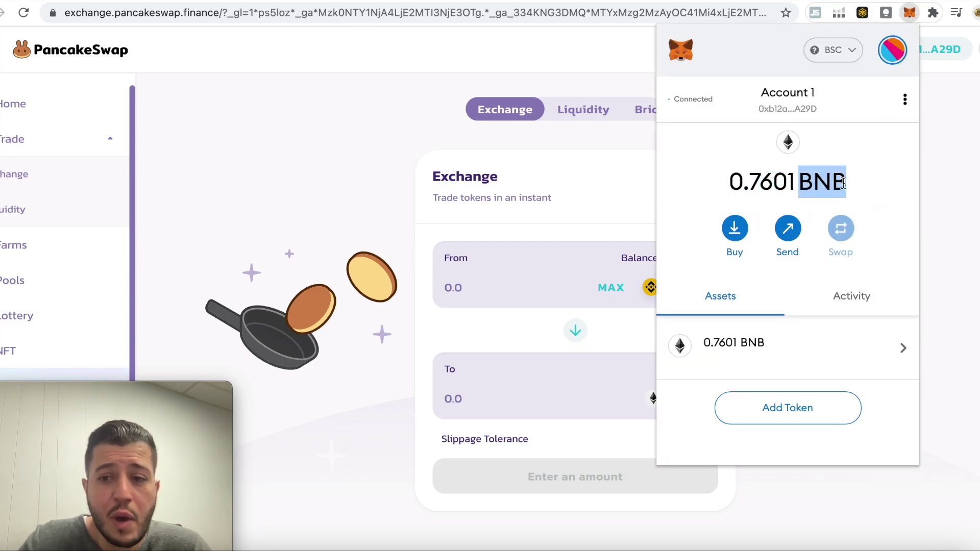
pyautogui.click(859, 182)
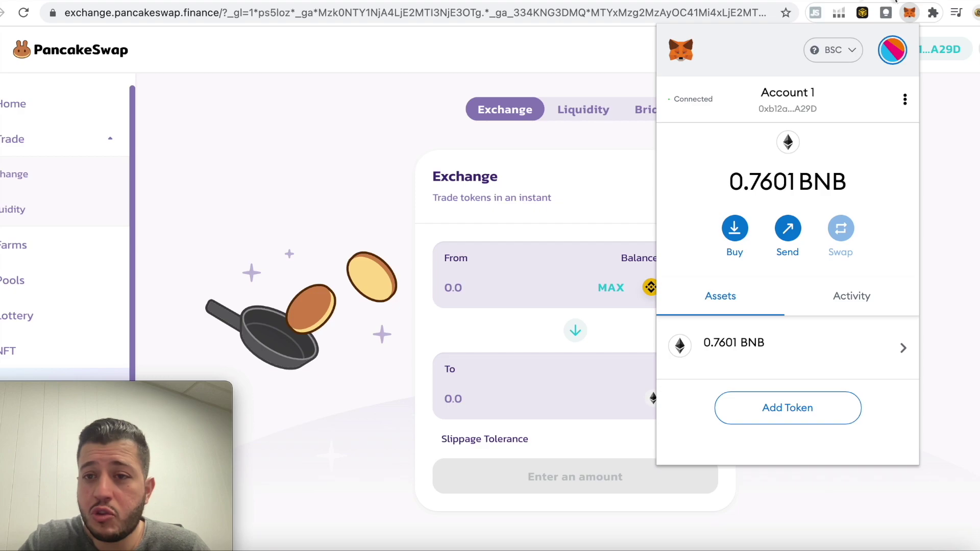
# - Search Google for "trustwallet" in a new browser tab and open the official trustwallet.com site
pyautogui.press('super+t')
pyautogui.write('trus')
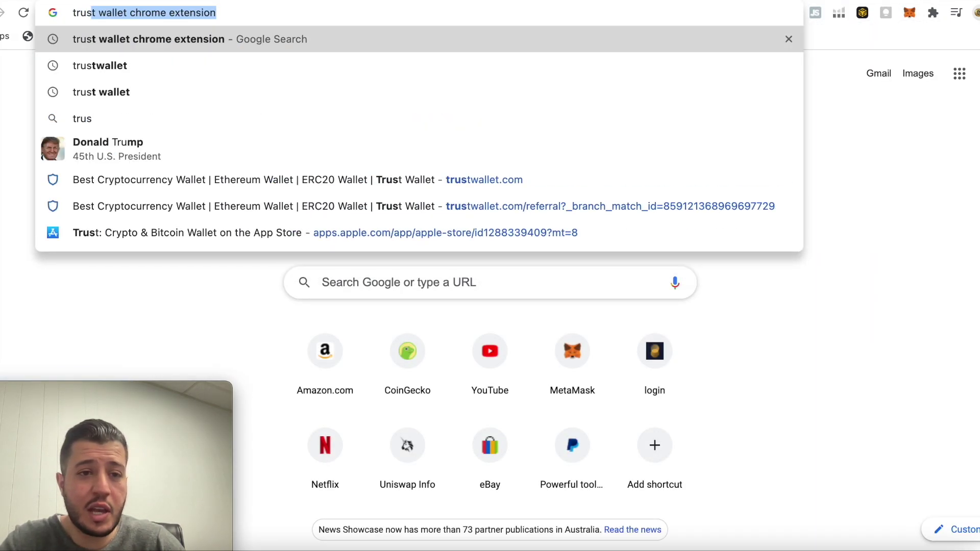
pyautogui.write('twa')
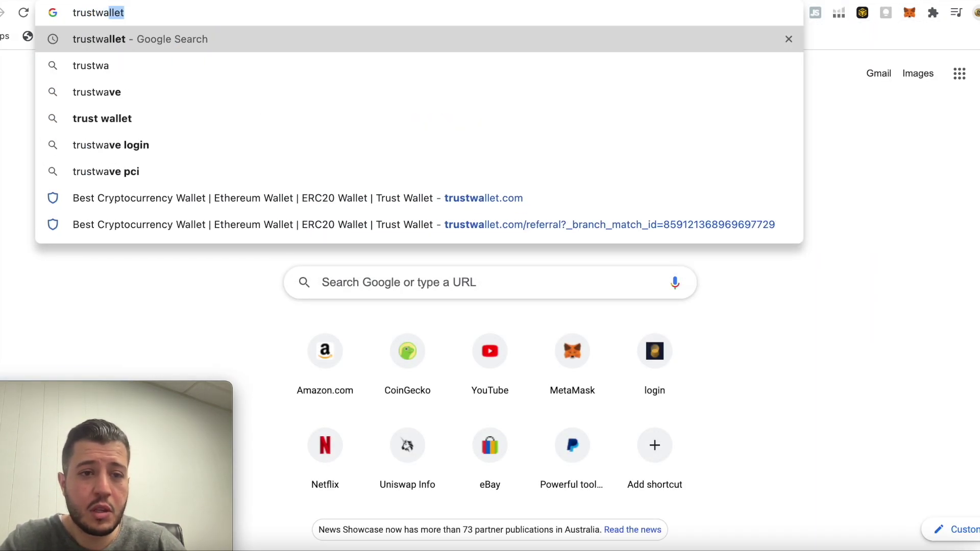
pyautogui.write('llet')
pyautogui.press('Return')
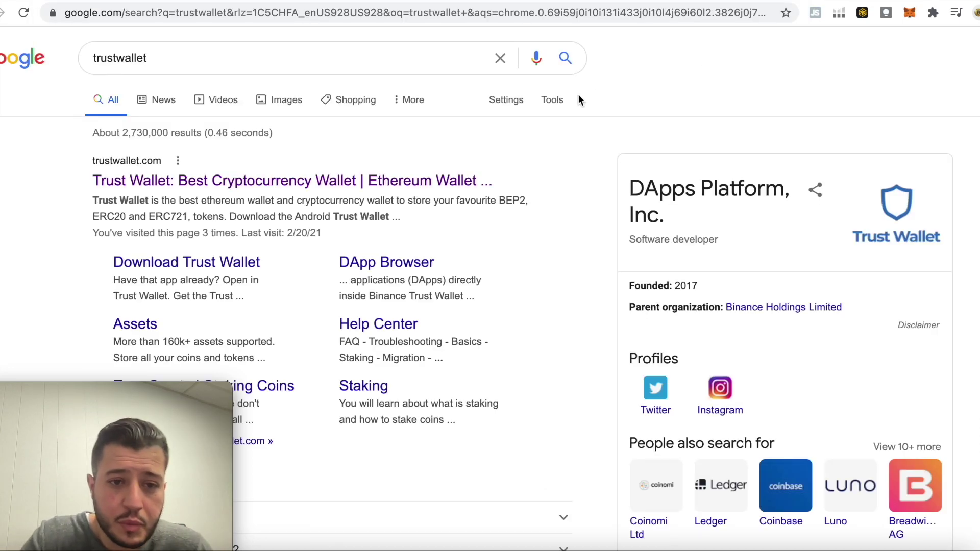
pyautogui.click(239, 178)
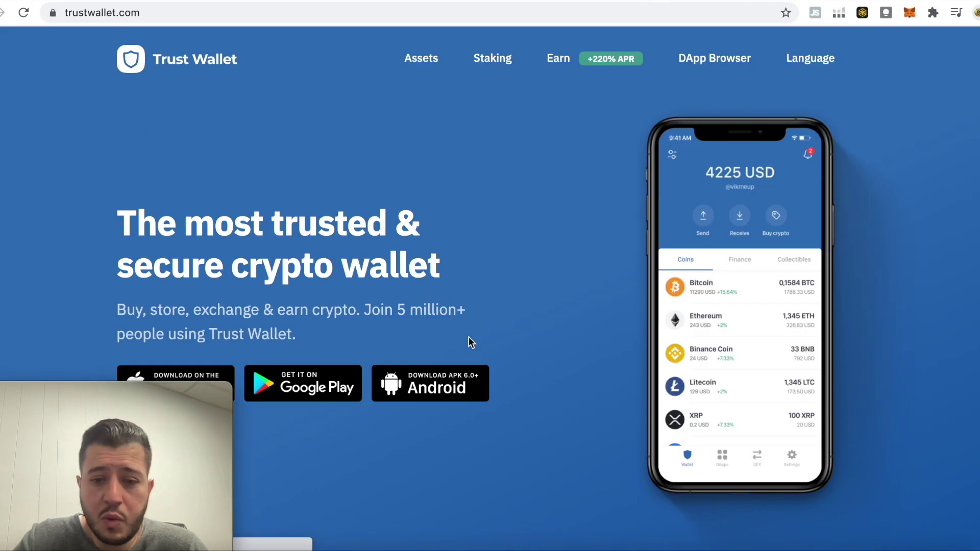
# - Look over the Trust Wallet download options and open the page for sending an app invite via SMS
pyautogui.scroll(-8, 262, 318)
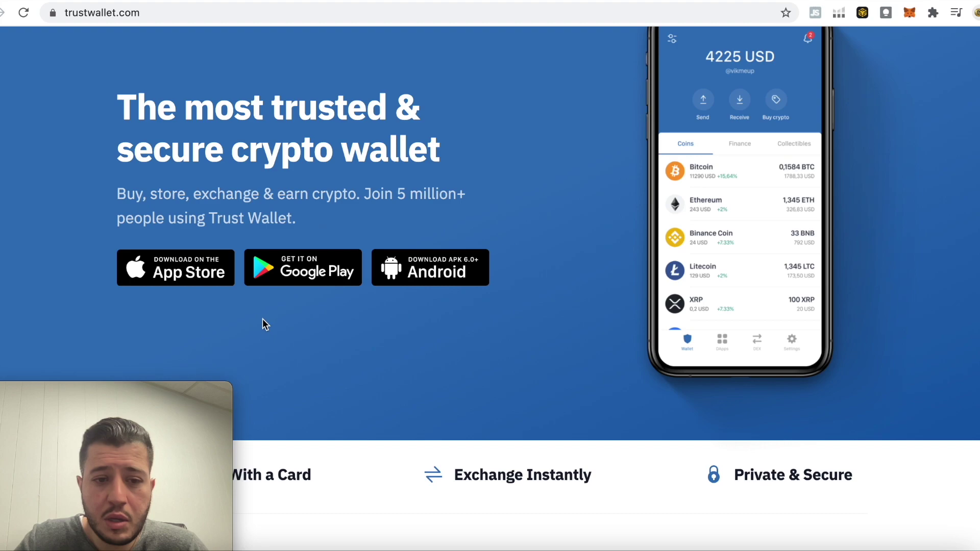
pyautogui.scroll(-2, 421, 372)
pyautogui.click(476, 486)
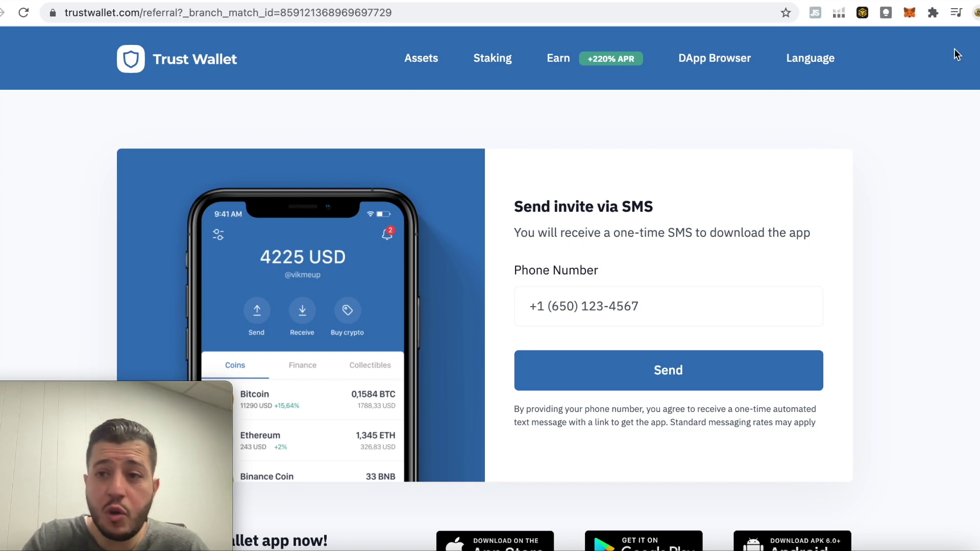
# - Review Account 1's BNB balance in MetaMask from the Trust Wallet page and close the wallet
pyautogui.click(912, 16)
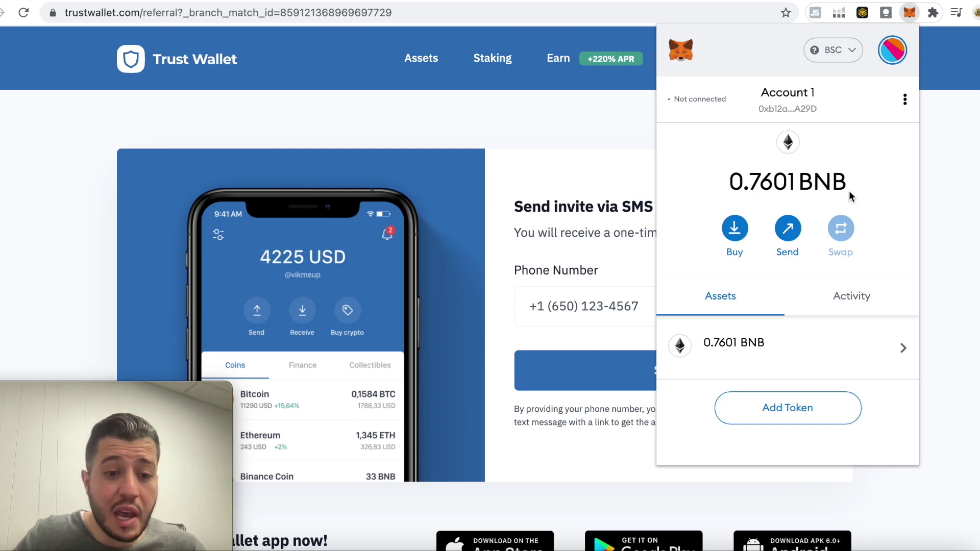
pyautogui.moveTo(849, 192)
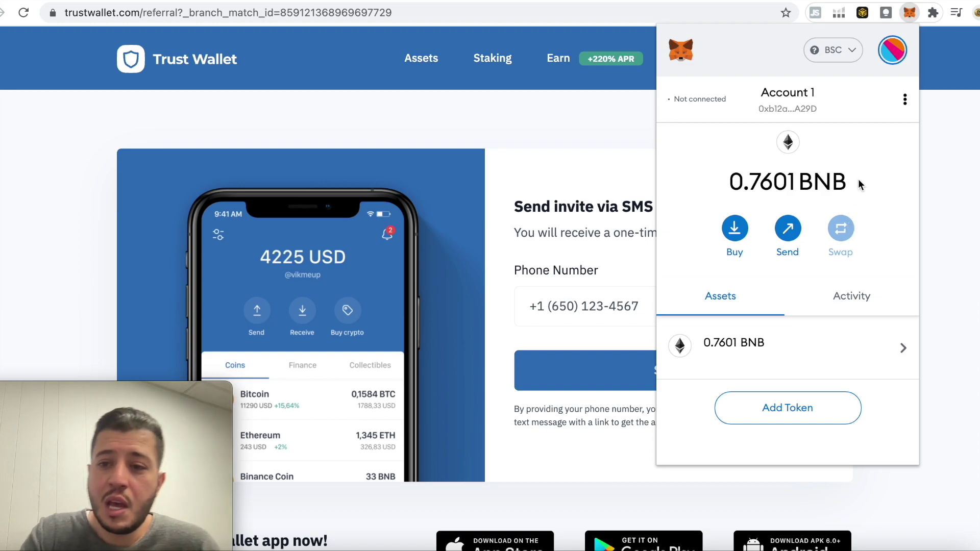
pyautogui.click(944, 109)
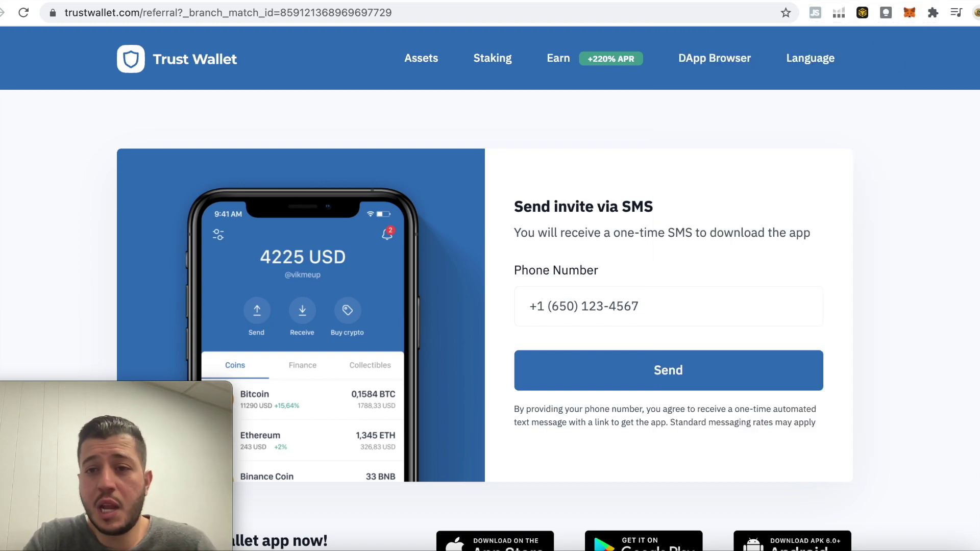